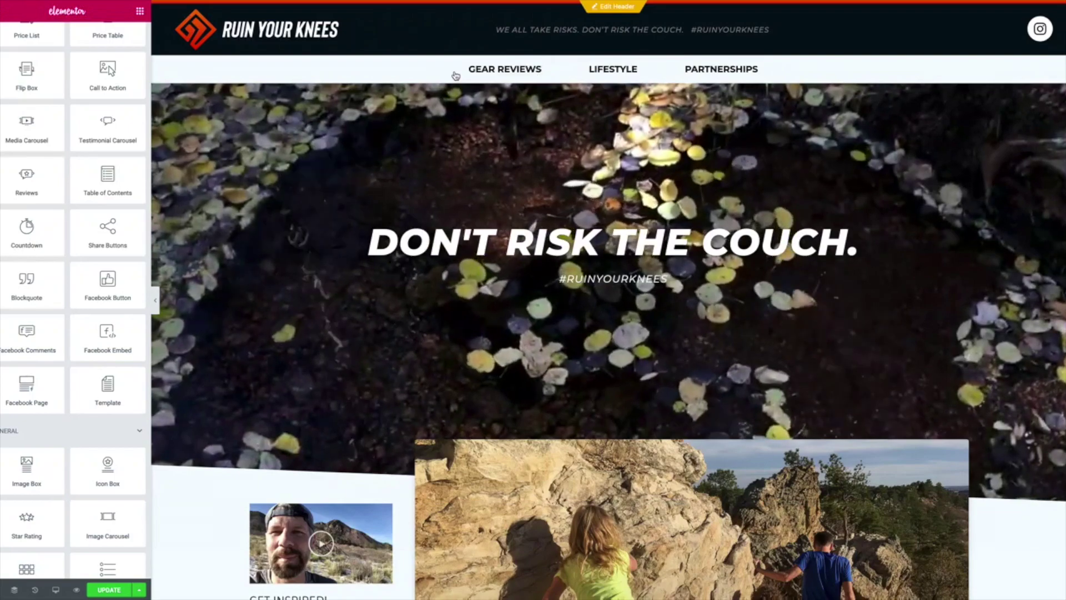
{"action": "scroll", "coordinate": [530, 279], "scroll_direction": "down", "scroll_amount": 1}
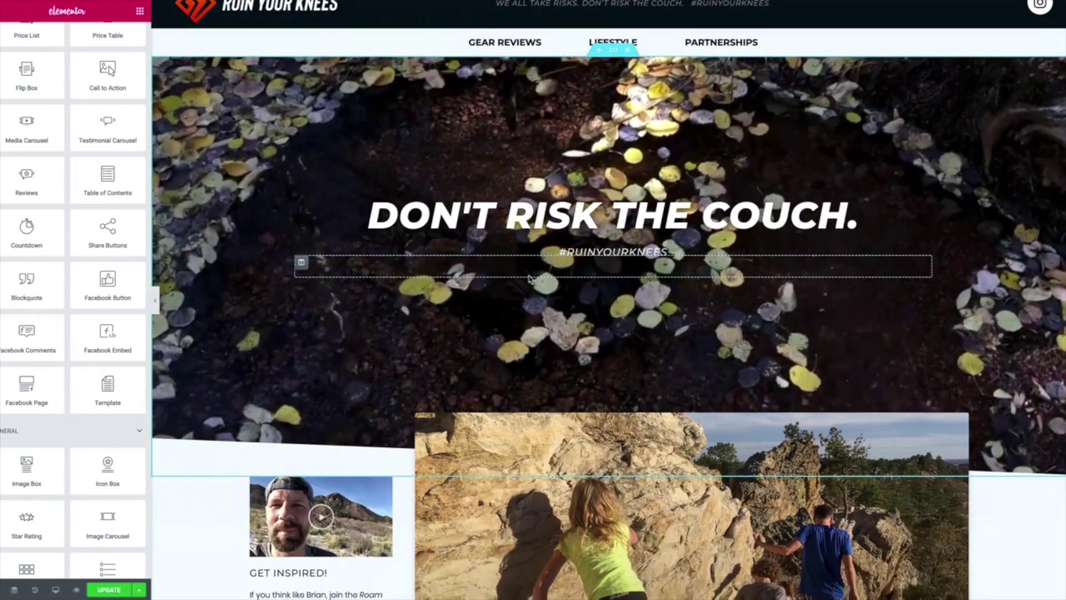
{"action": "scroll", "coordinate": [529, 279], "scroll_direction": "up", "scroll_amount": 1}
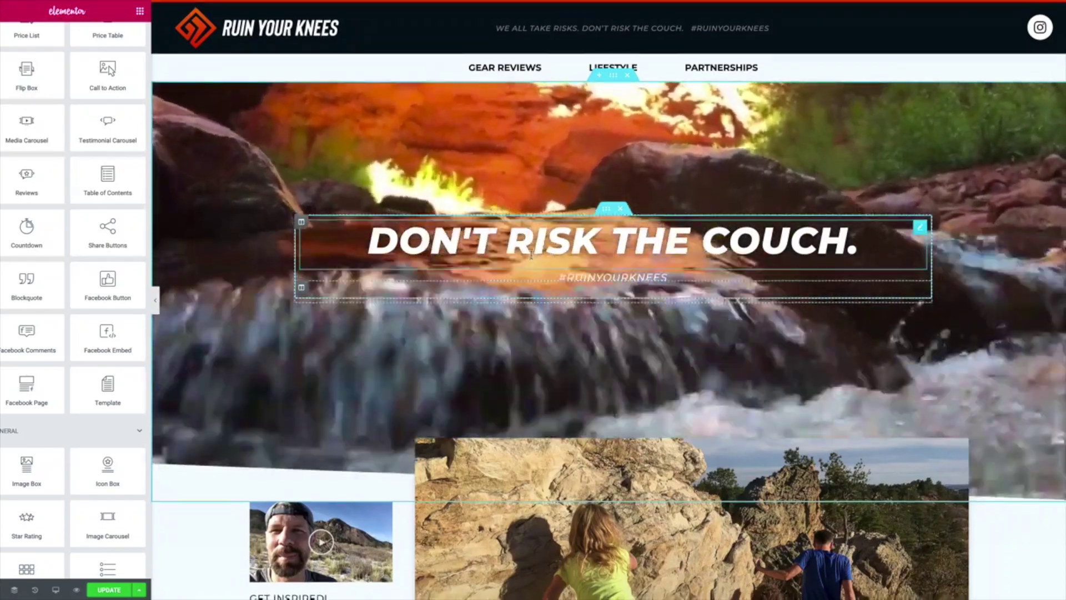
{"action": "scroll", "coordinate": [538, 234], "scroll_direction": "down", "scroll_amount": 15}
{"action": "scroll", "coordinate": [532, 260], "scroll_direction": "up", "scroll_amount": 15}
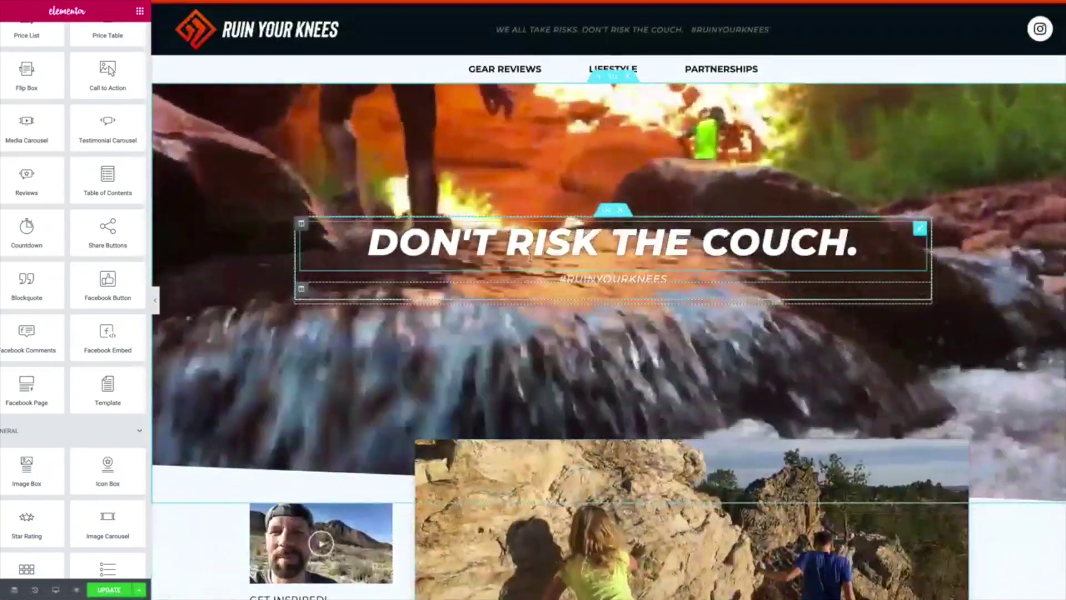
{"action": "scroll", "coordinate": [530, 257], "scroll_direction": "down", "scroll_amount": 15}
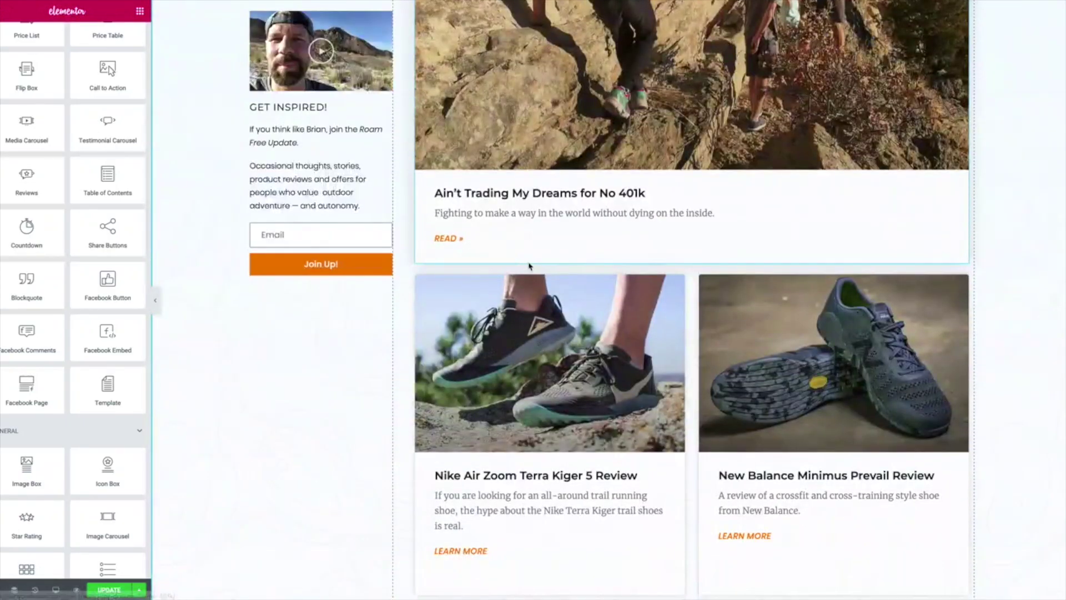
{"action": "scroll", "coordinate": [529, 267], "scroll_direction": "up", "scroll_amount": 15}
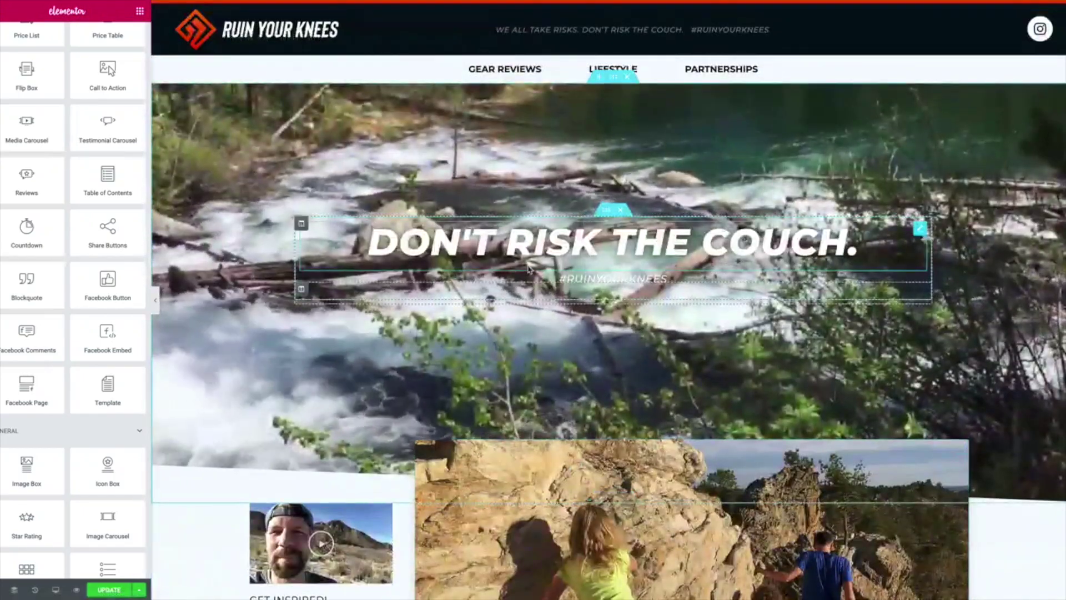
Step: Add a Facebook Button widget to the sidebar column below the newsletter sign-up form and open its settings
{"action": "scroll", "coordinate": [529, 269], "scroll_direction": "down", "scroll_amount": 15}
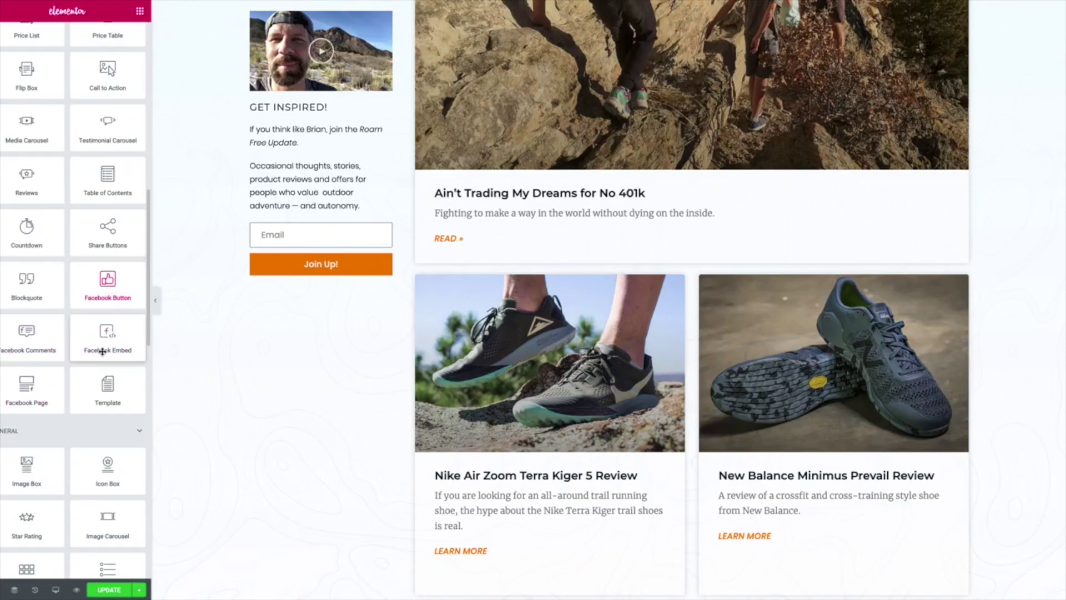
{"action": "left_click_drag", "start_coordinate": [93, 288], "coordinate": [298, 278]}
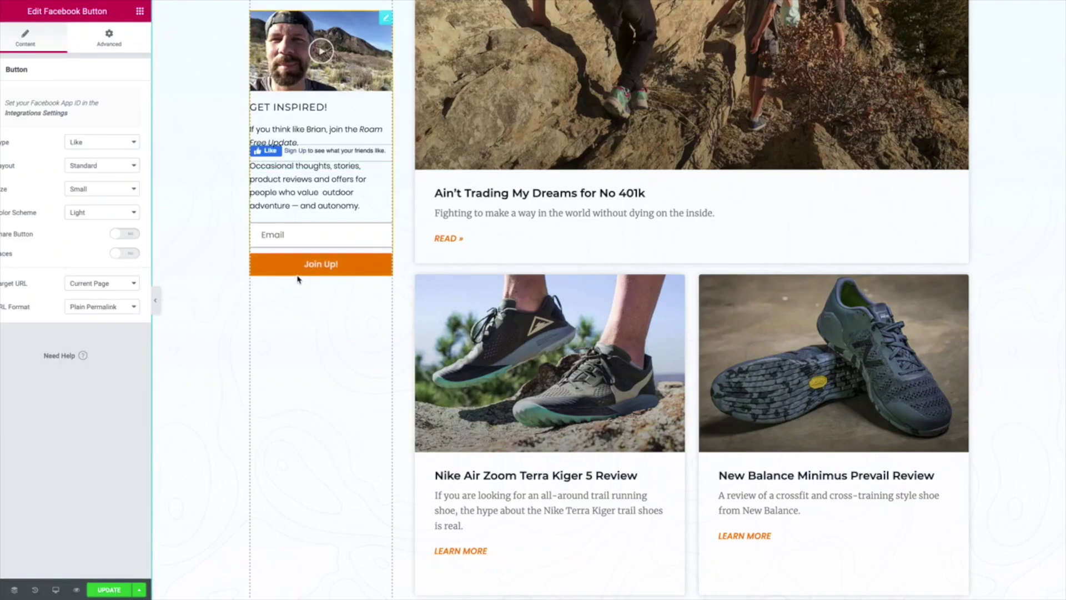
{"action": "left_click", "coordinate": [383, 154]}
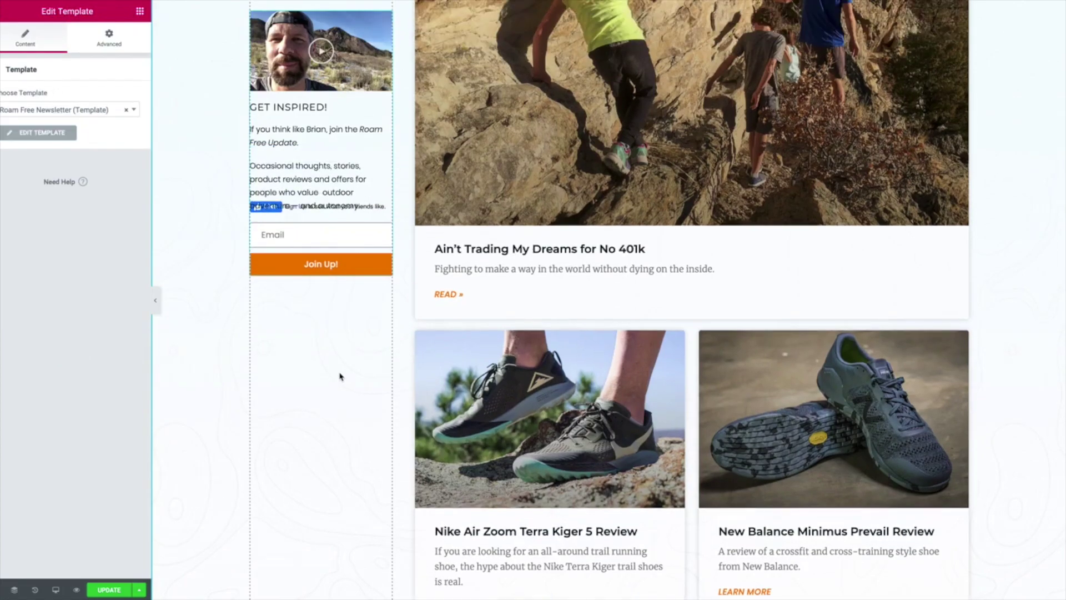
{"action": "scroll", "coordinate": [340, 373], "scroll_direction": "up", "scroll_amount": 4}
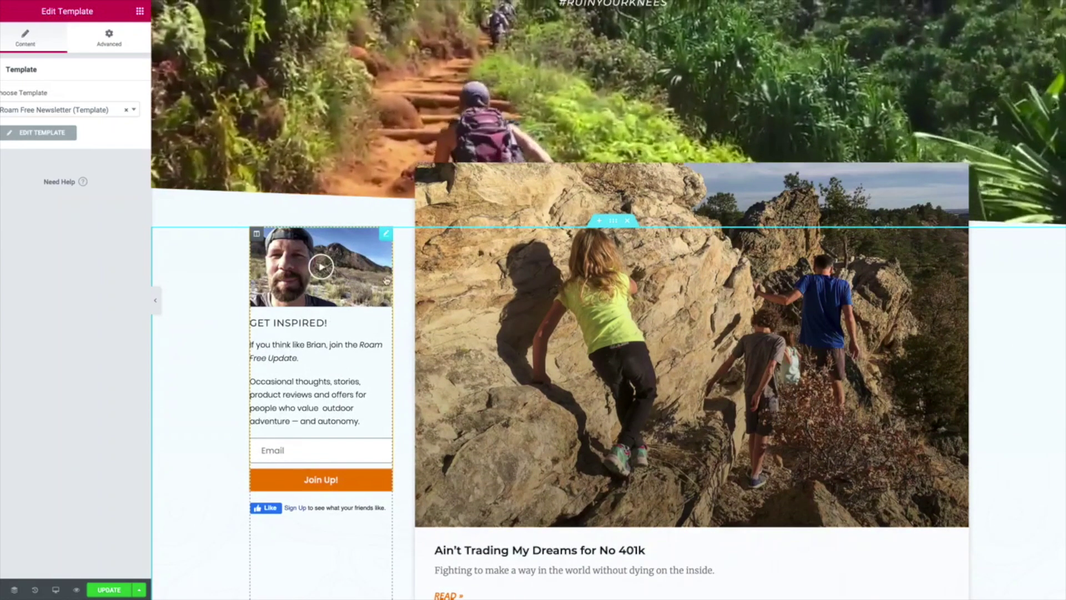
{"action": "scroll", "coordinate": [320, 279], "scroll_direction": "down", "scroll_amount": 5}
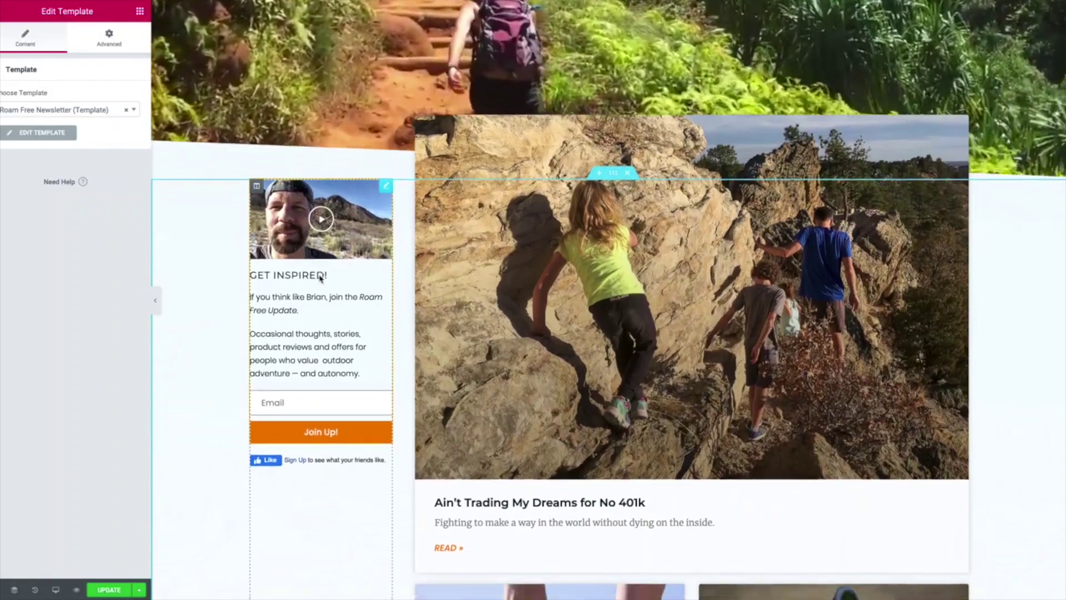
{"action": "scroll", "coordinate": [320, 279], "scroll_direction": "up", "scroll_amount": 3}
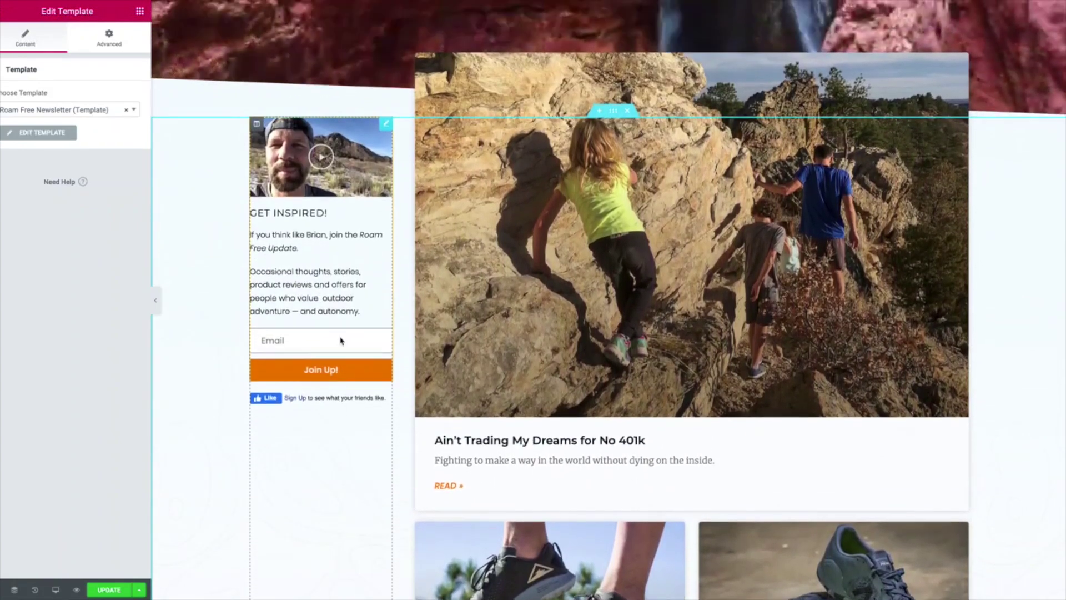
{"action": "left_click", "coordinate": [384, 402]}
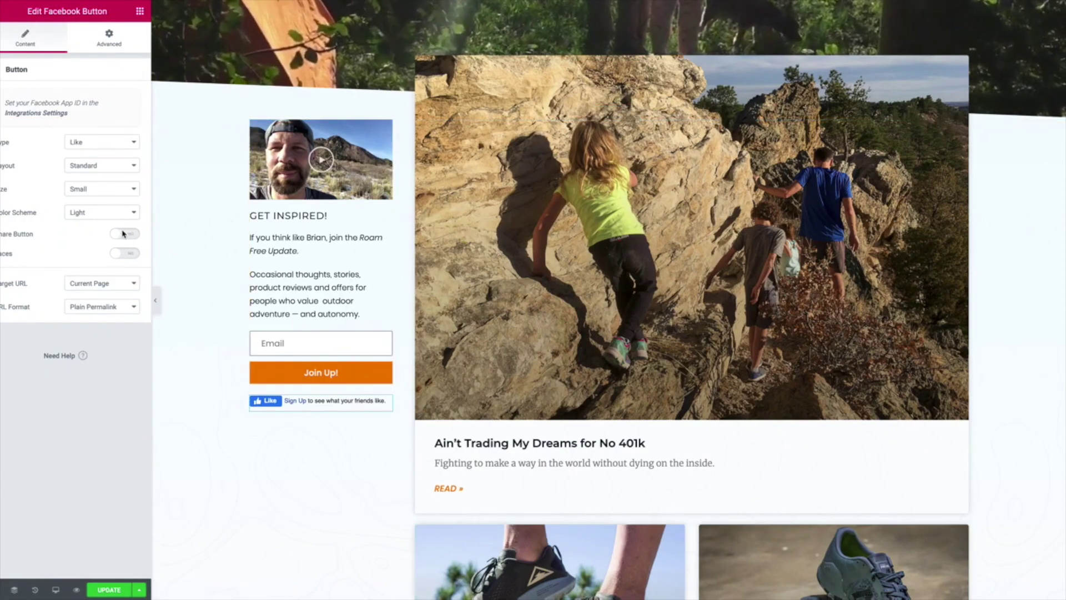
Step: Try the Recommend type on the Facebook button and return it to Like
{"action": "left_click", "coordinate": [99, 143]}
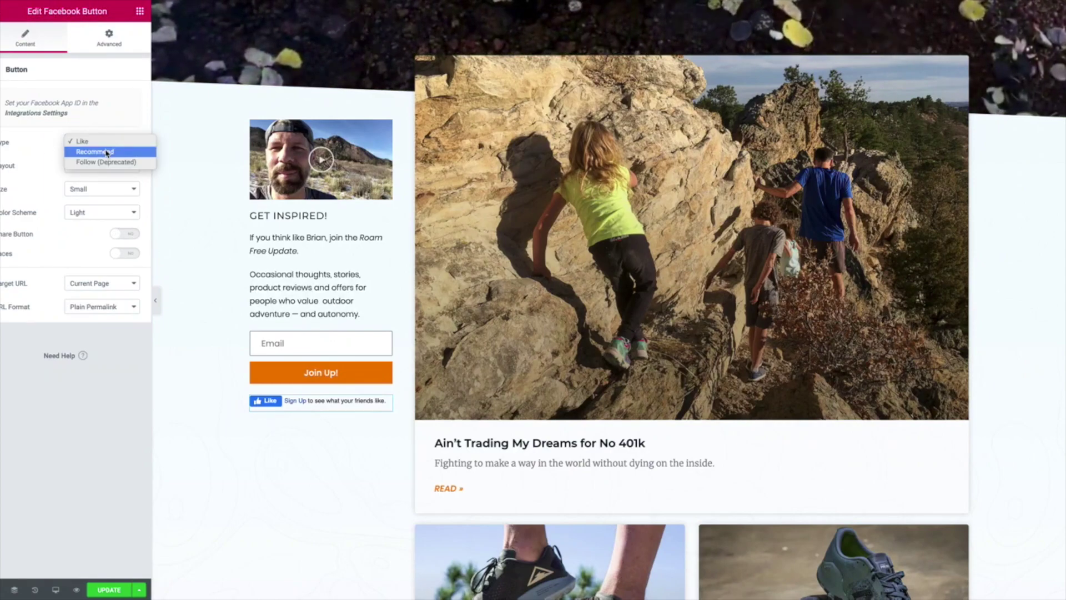
{"action": "left_click", "coordinate": [107, 152]}
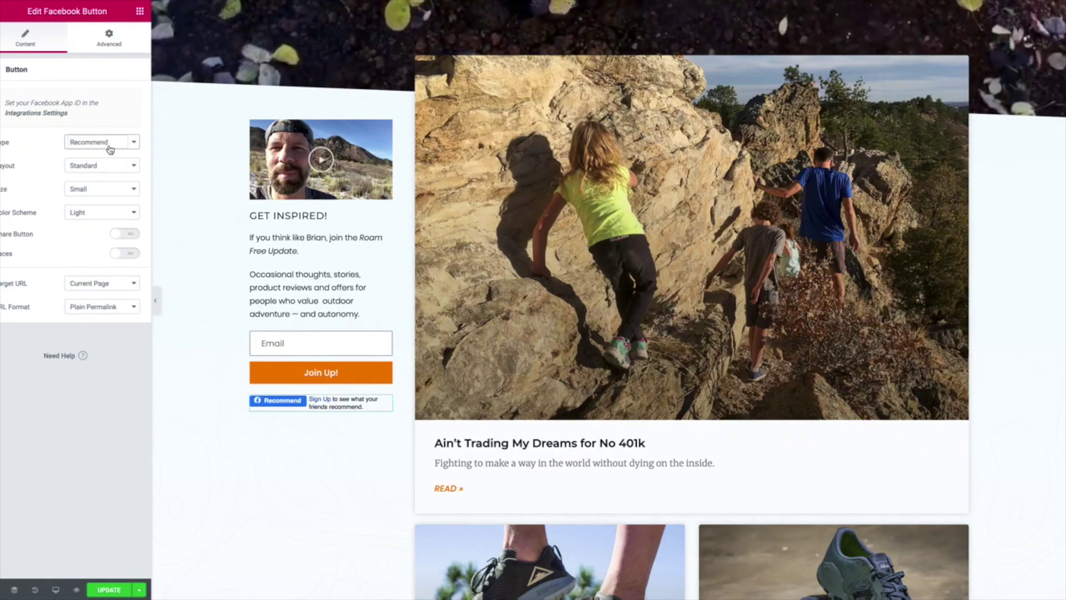
{"action": "left_click", "coordinate": [110, 149]}
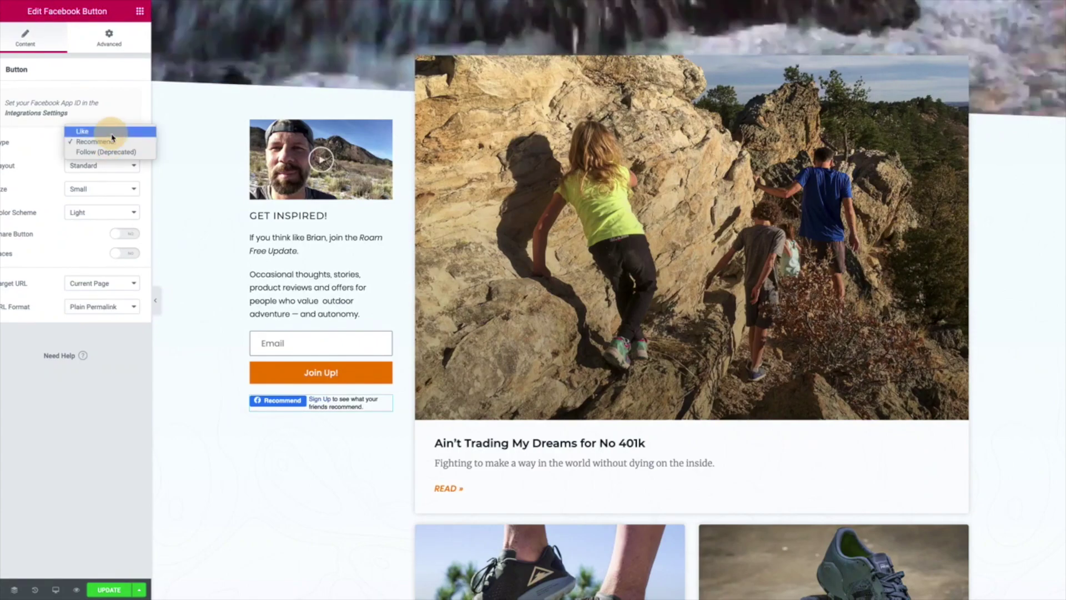
{"action": "left_click", "coordinate": [113, 139]}
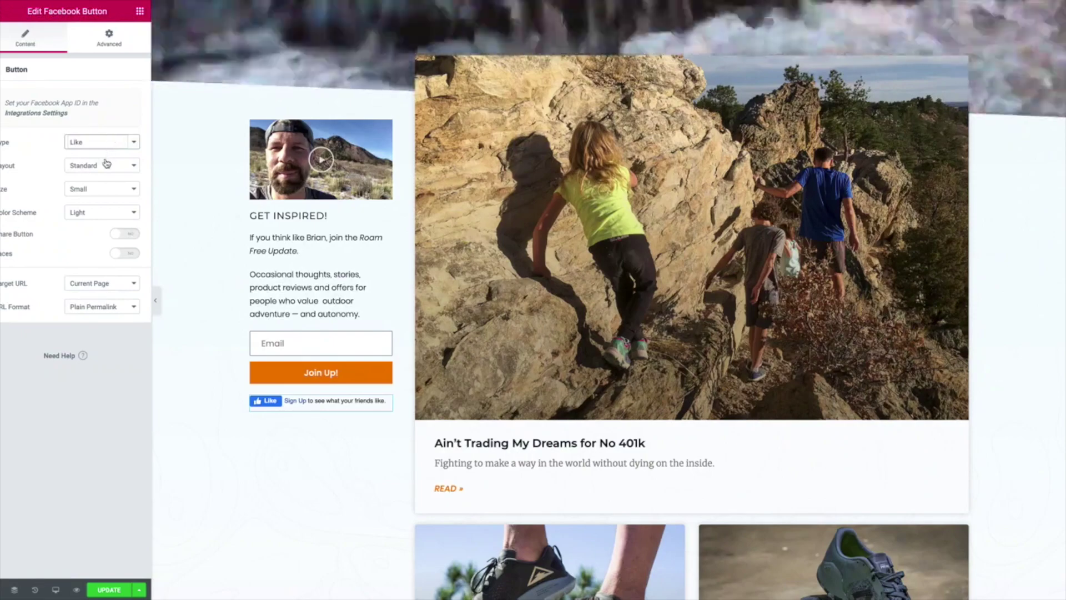
Step: Try the Button, Button Count and Box Count layouts on the Facebook button and return it to Standard
{"action": "left_click", "coordinate": [107, 163]}
{"action": "left_click", "coordinate": [107, 176]}
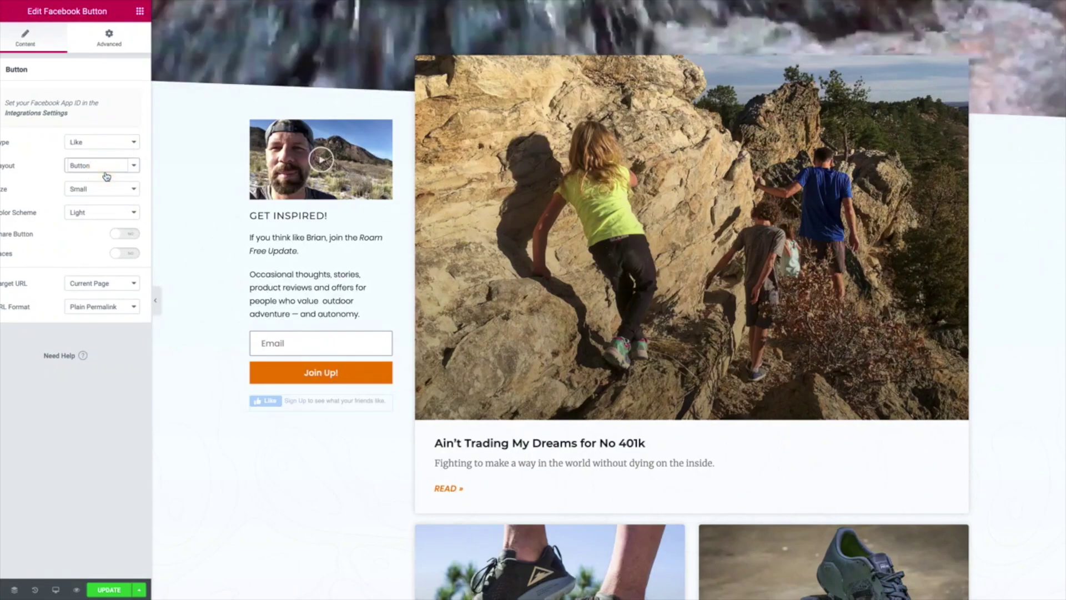
{"action": "left_click", "coordinate": [105, 167]}
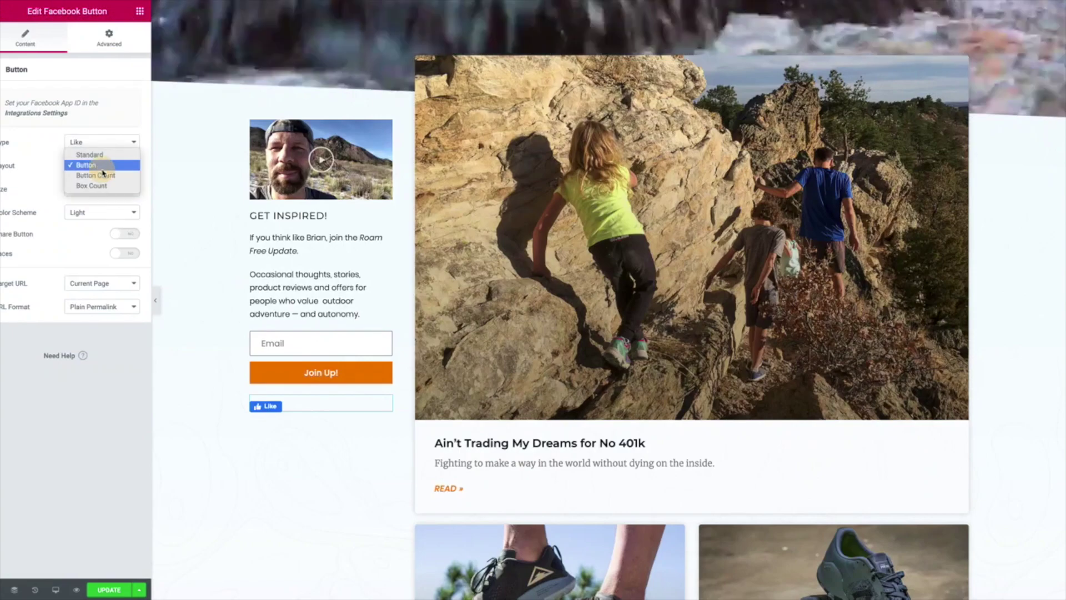
{"action": "left_click", "coordinate": [103, 176]}
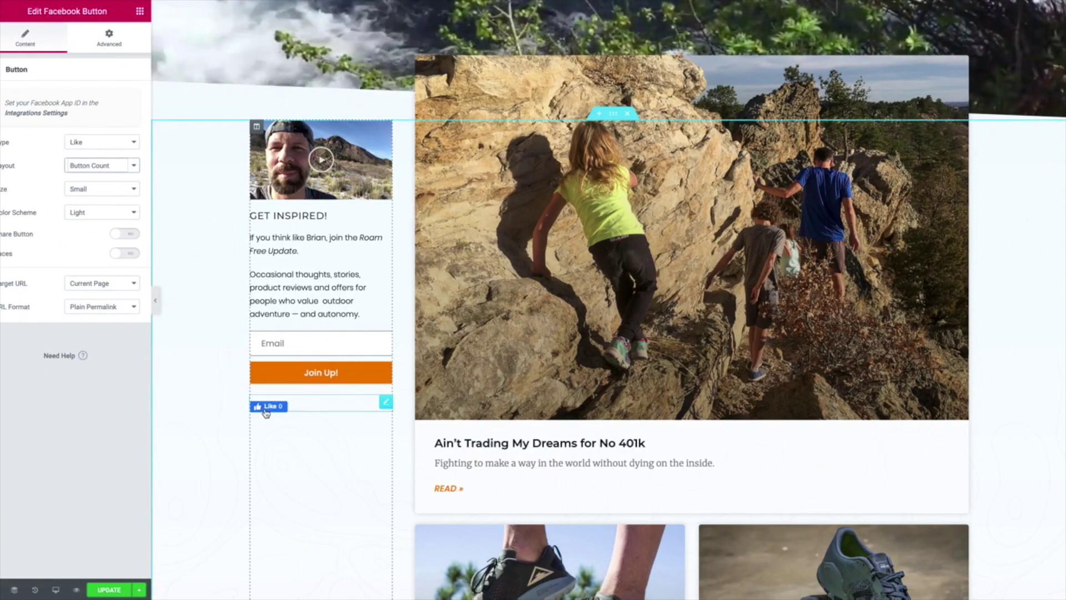
{"action": "left_click", "coordinate": [115, 175]}
{"action": "left_click", "coordinate": [114, 175]}
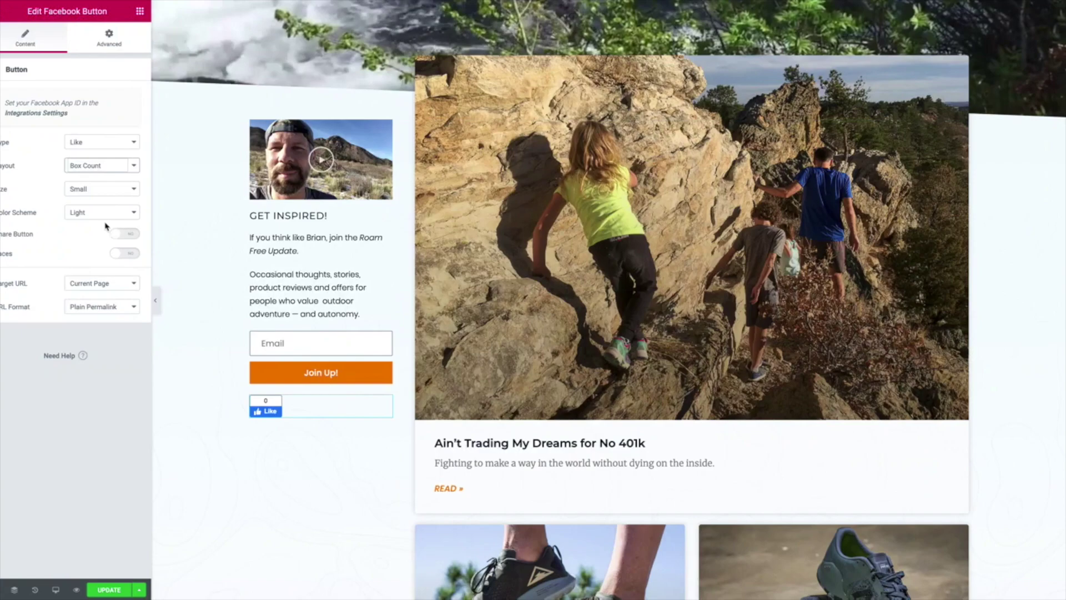
{"action": "left_click", "coordinate": [110, 174]}
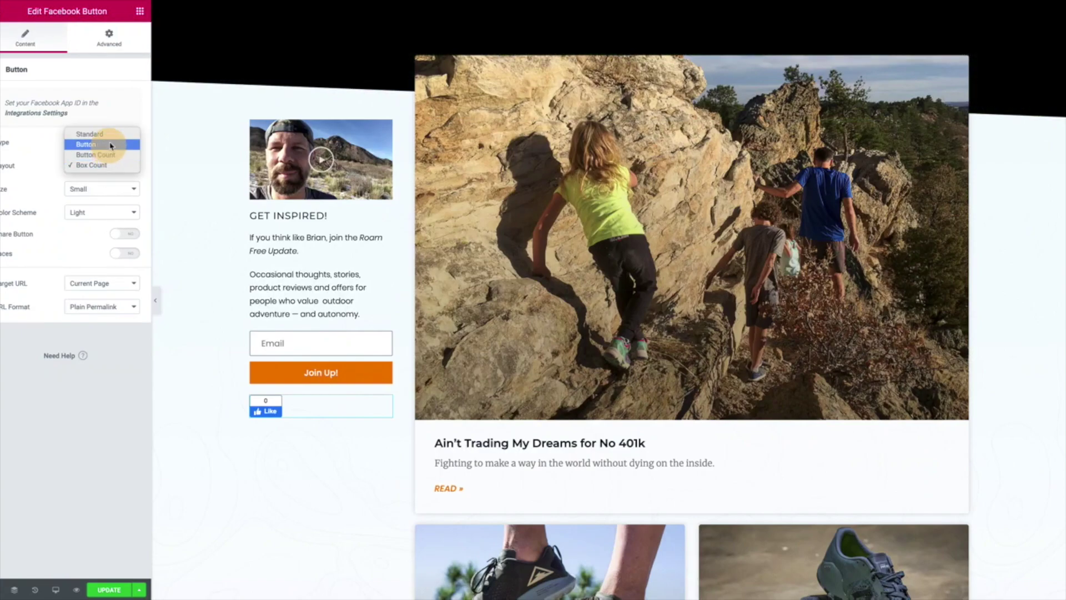
{"action": "left_click", "coordinate": [113, 135]}
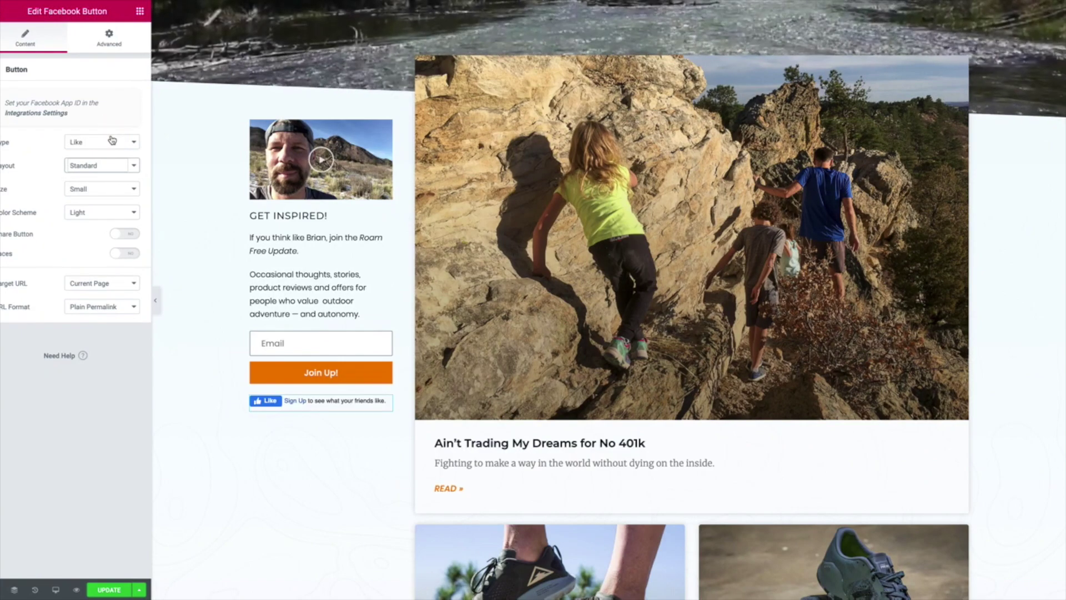
Step: Keep the Facebook button's type as Like and set its layout to Button
{"action": "left_click", "coordinate": [109, 144]}
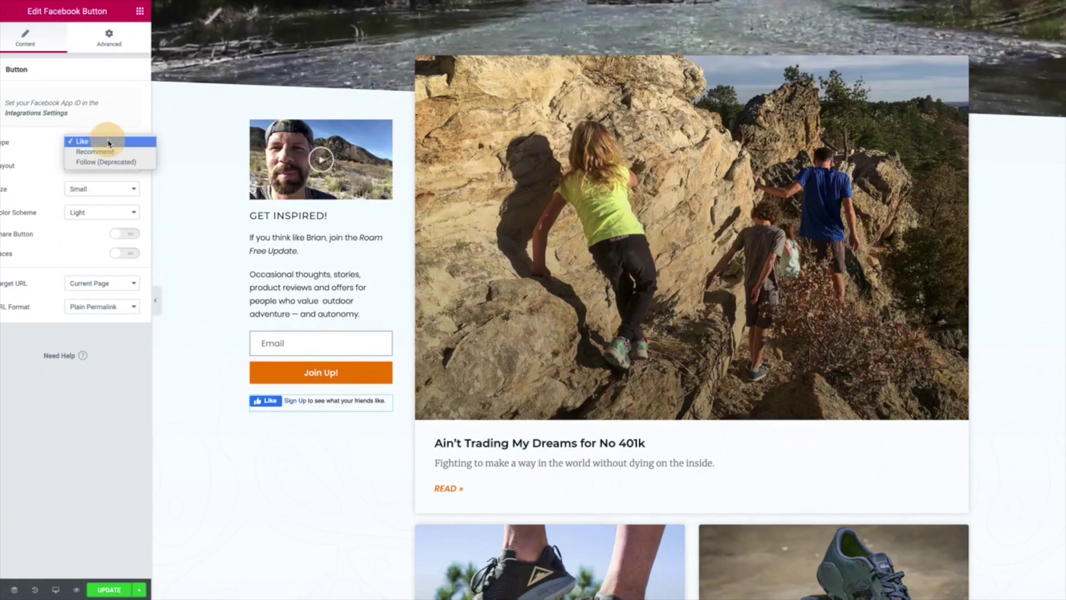
{"action": "left_click", "coordinate": [108, 141]}
{"action": "left_click", "coordinate": [85, 169]}
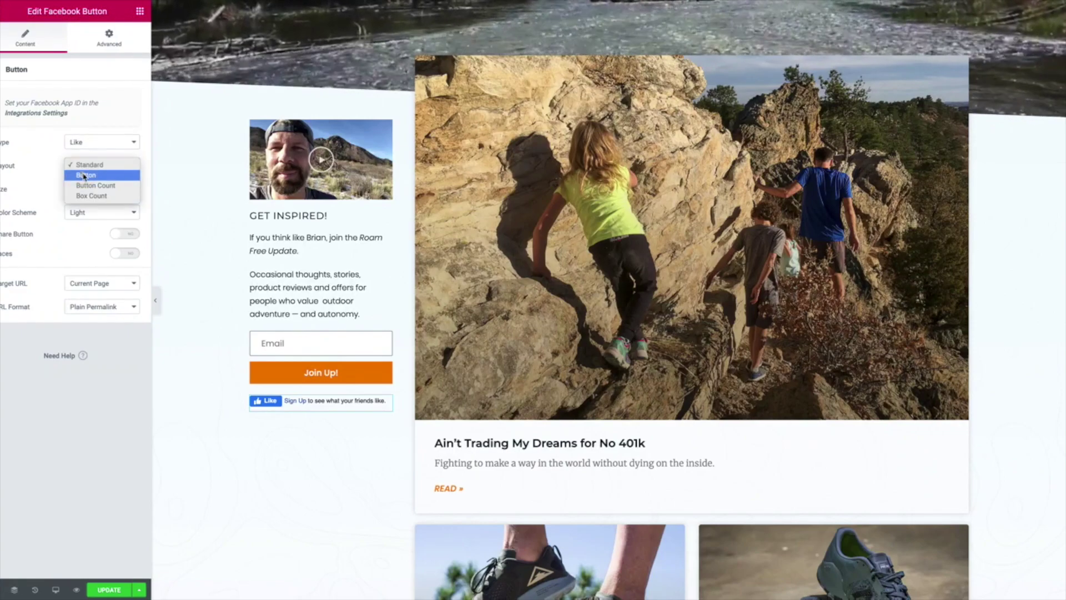
{"action": "left_click", "coordinate": [84, 175]}
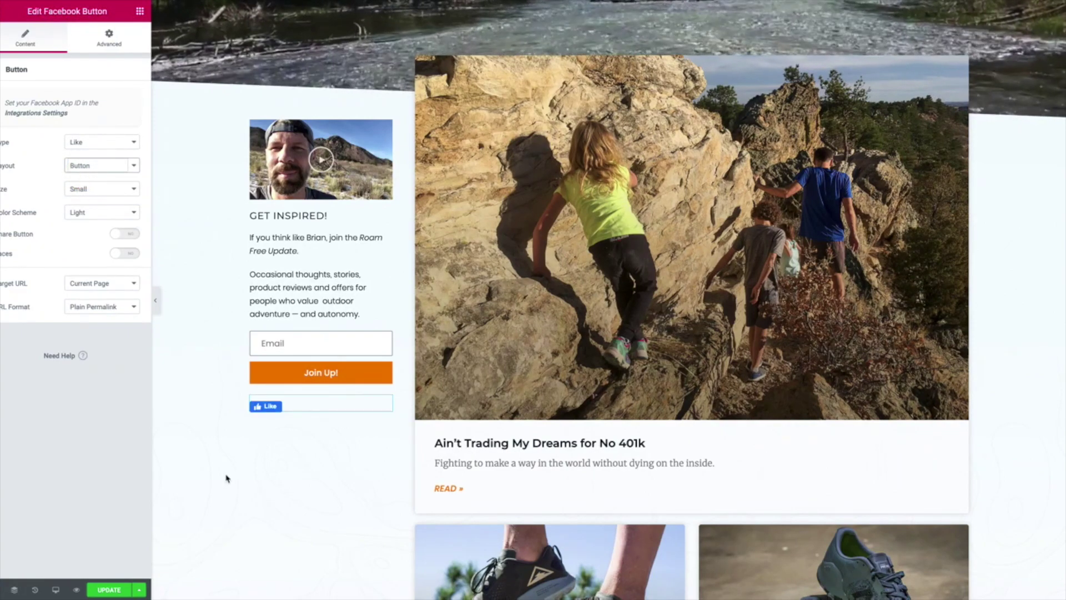
Step: Set the Facebook button's size to Large and keep the Light color scheme
{"action": "left_click", "coordinate": [73, 191]}
{"action": "left_click", "coordinate": [76, 201]}
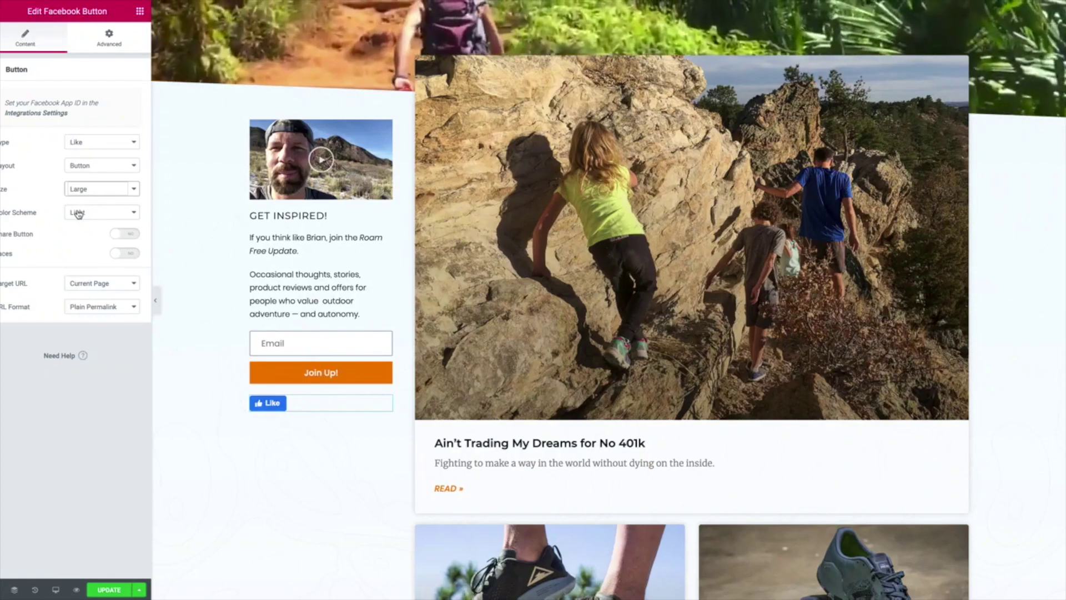
{"action": "left_click", "coordinate": [79, 213]}
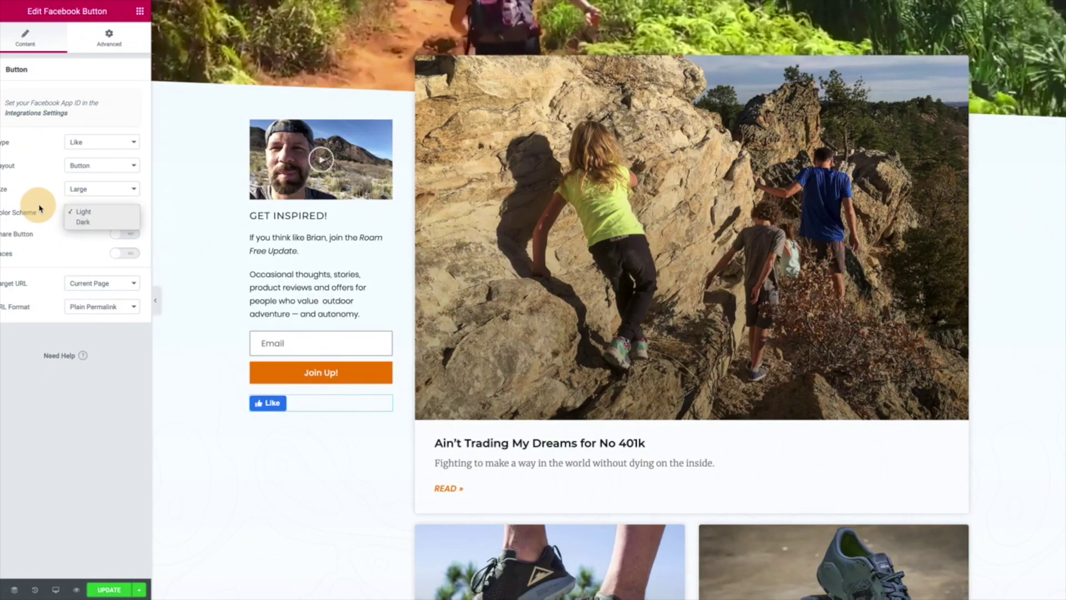
{"action": "left_click", "coordinate": [61, 205]}
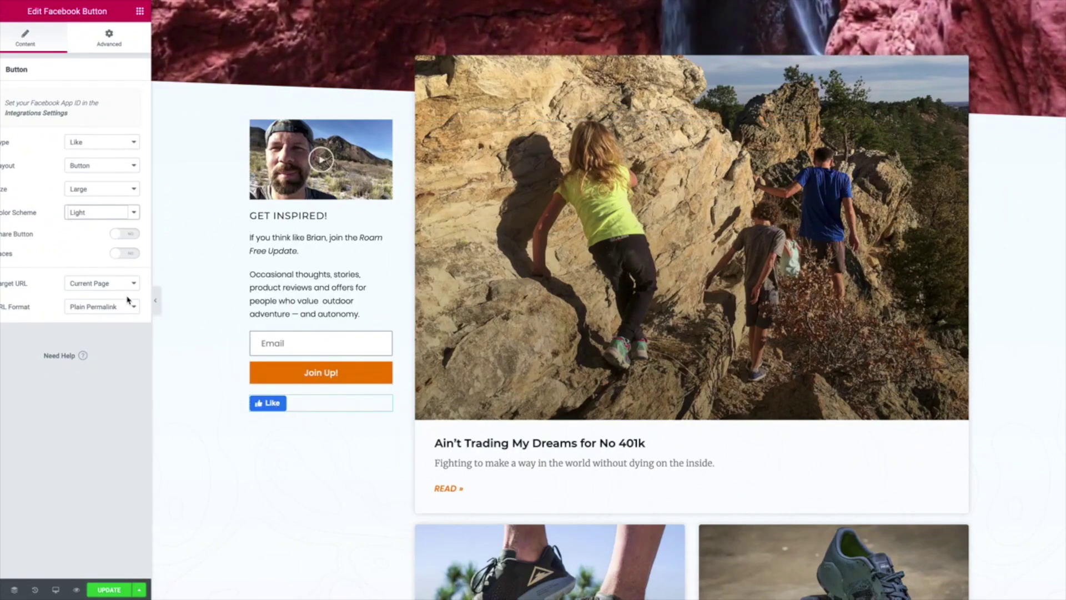
Step: Try the Share Button and Faces options on the Facebook button and switch both off again
{"action": "left_click", "coordinate": [133, 234]}
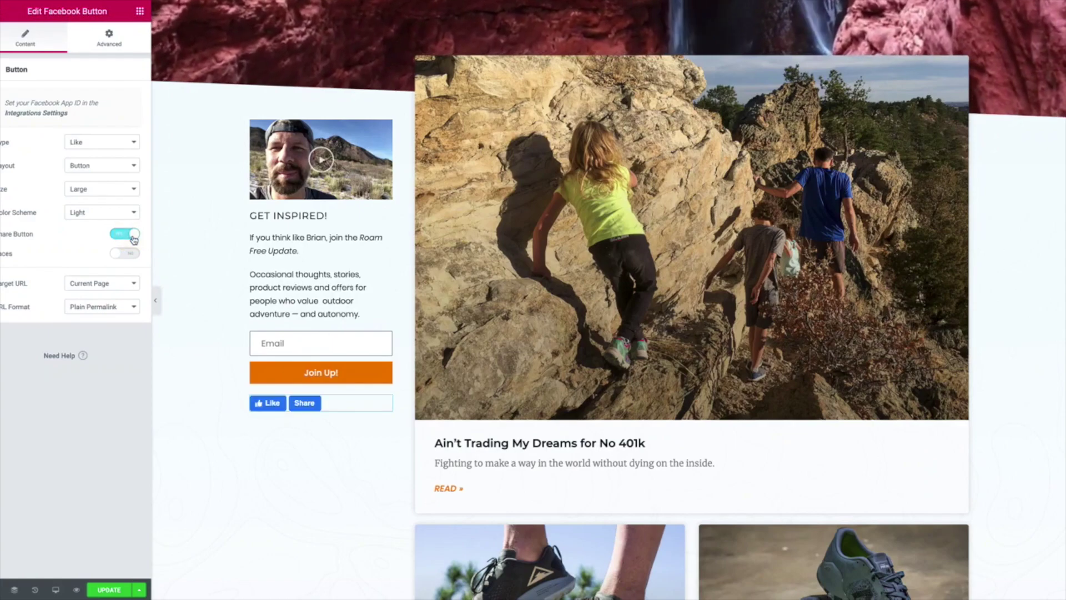
{"action": "left_click", "coordinate": [121, 237]}
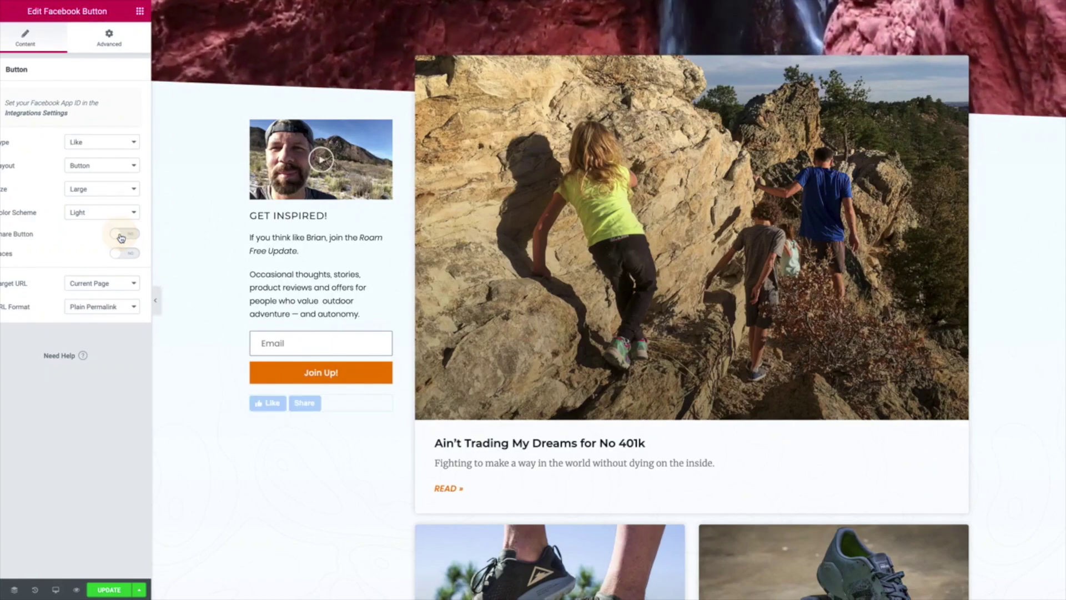
{"action": "left_click", "coordinate": [121, 238]}
{"action": "left_click", "coordinate": [121, 238]}
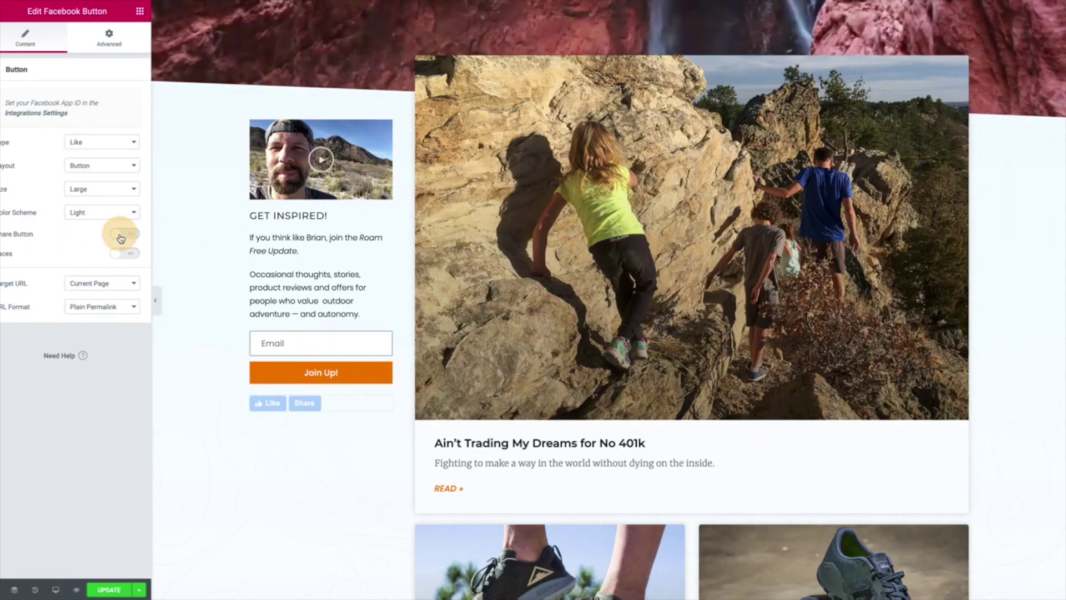
{"action": "left_click", "coordinate": [125, 255]}
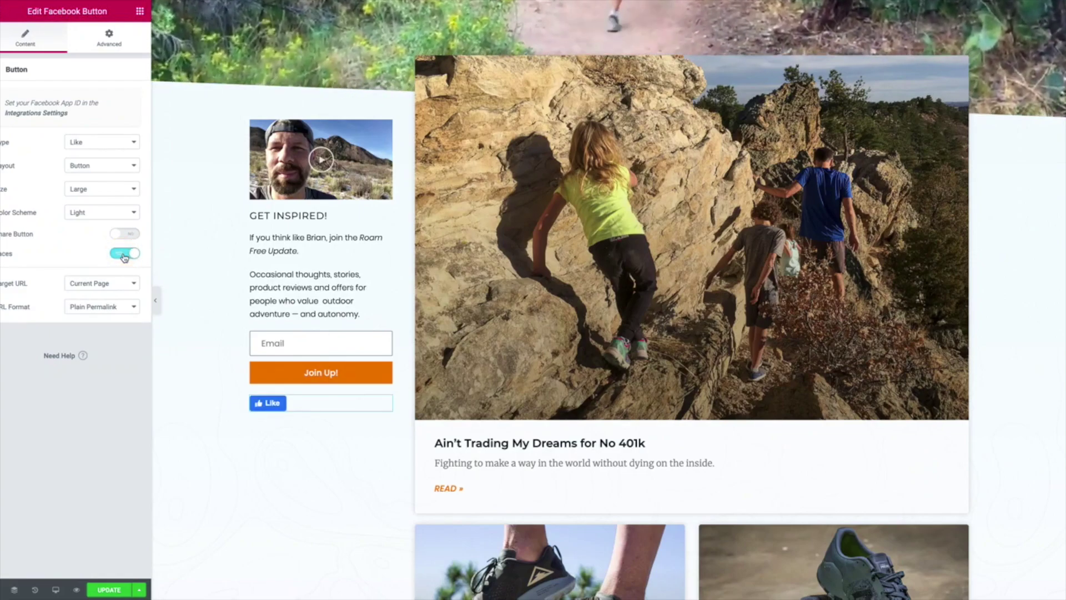
{"action": "left_click", "coordinate": [125, 255]}
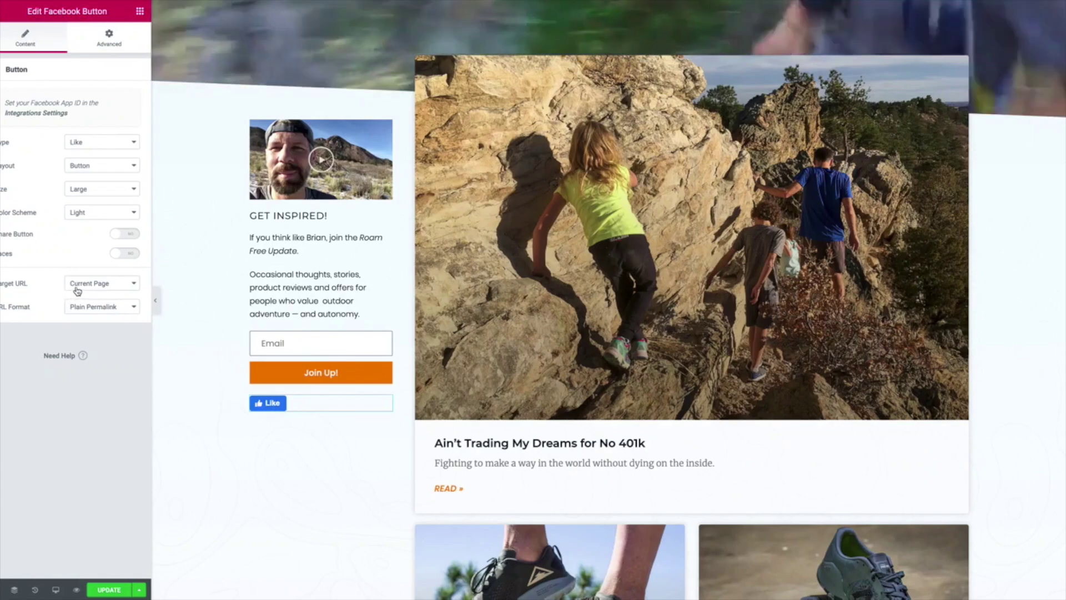
Step: Try the Custom target URL option on the Facebook button and return it to Current Page
{"action": "left_click", "coordinate": [101, 287]}
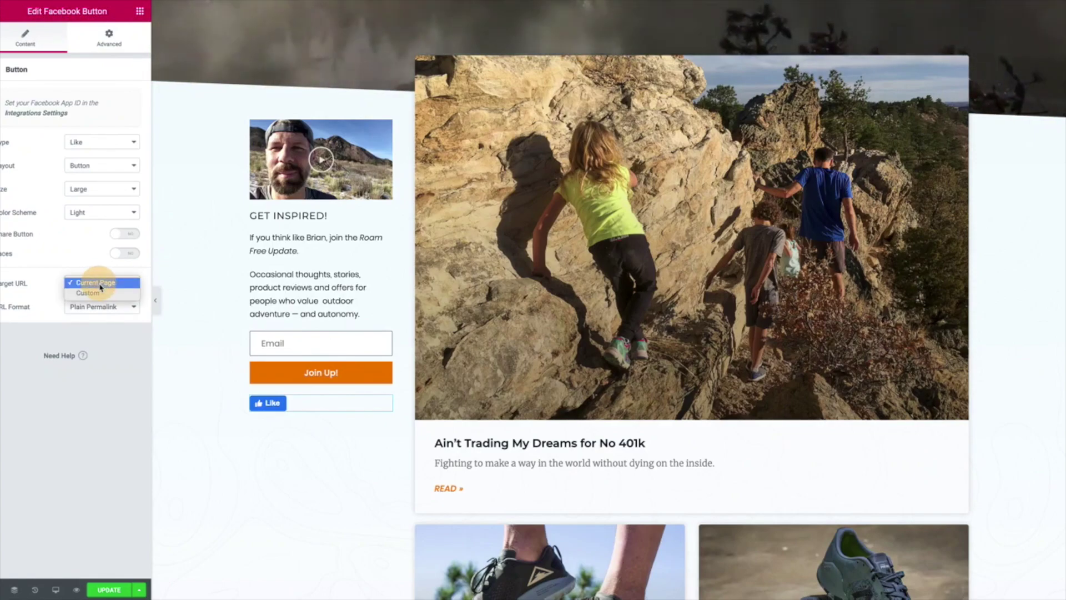
{"action": "left_click", "coordinate": [96, 299]}
{"action": "left_click", "coordinate": [97, 286]}
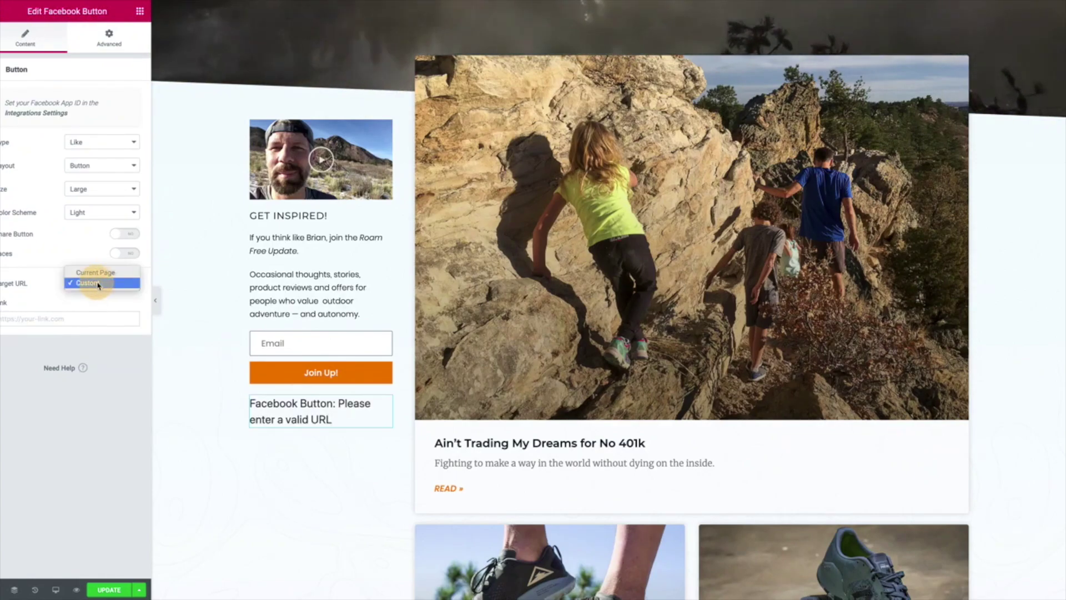
{"action": "left_click", "coordinate": [98, 280]}
Step: Try the Pretty Permalink URL format on the Facebook button and switch it back to Plain Permalink
{"action": "left_click", "coordinate": [100, 307]}
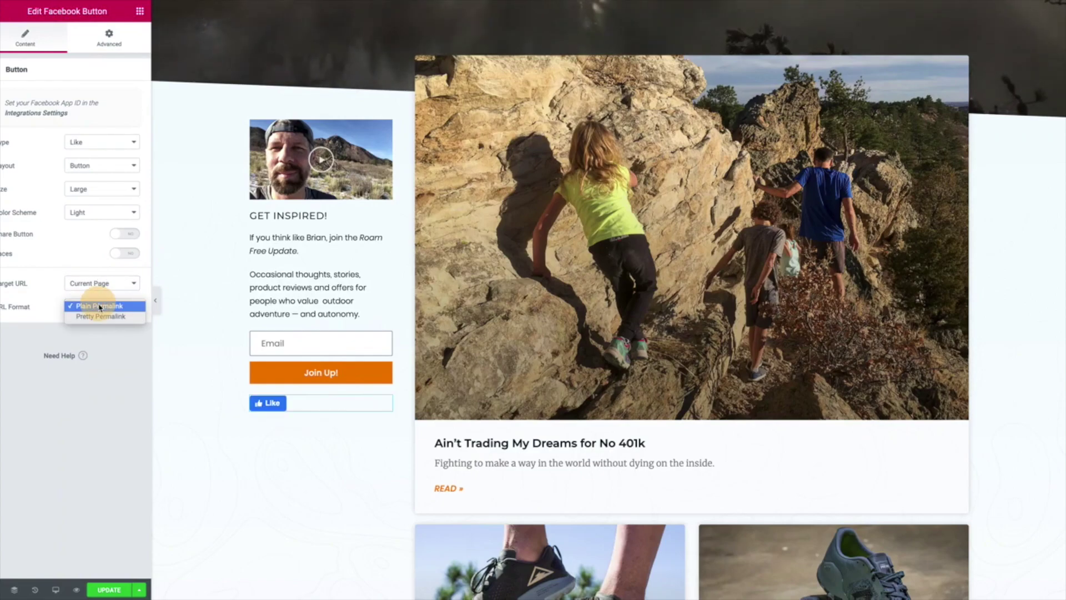
{"action": "left_click", "coordinate": [101, 316]}
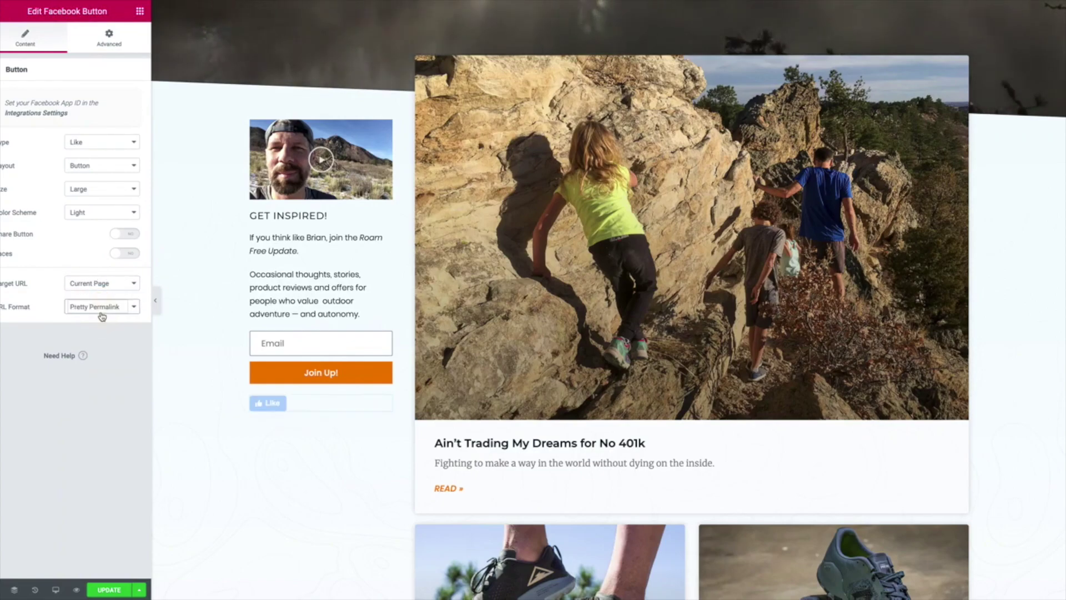
{"action": "left_click", "coordinate": [104, 307]}
{"action": "left_click", "coordinate": [105, 293]}
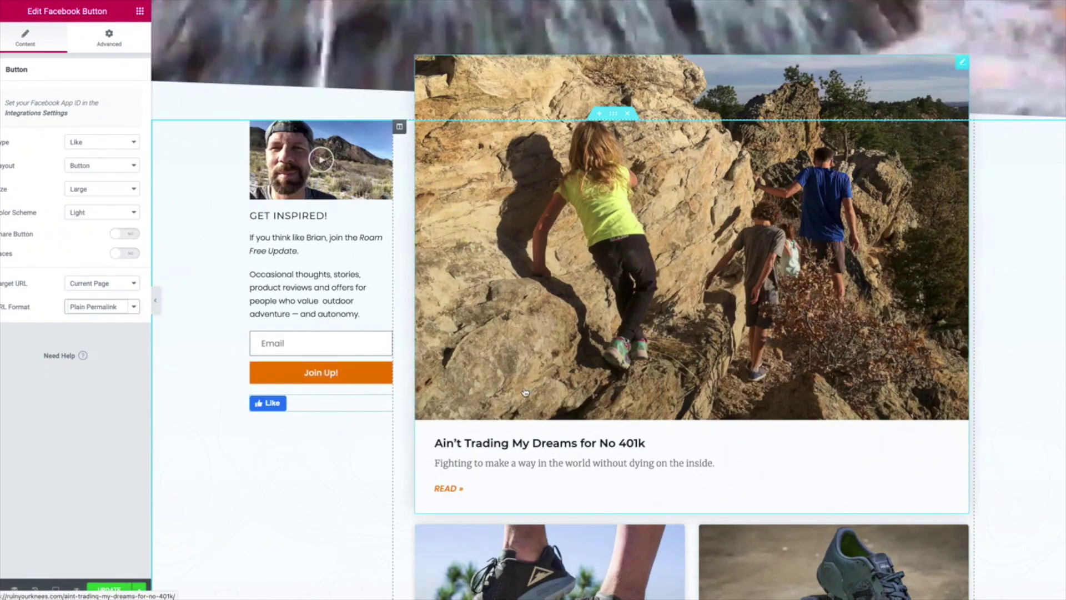
Step: Move the Facebook button to the top of the sidebar column, above the video thumbnail
{"action": "left_click_drag", "start_coordinate": [387, 396], "coordinate": [327, 136]}
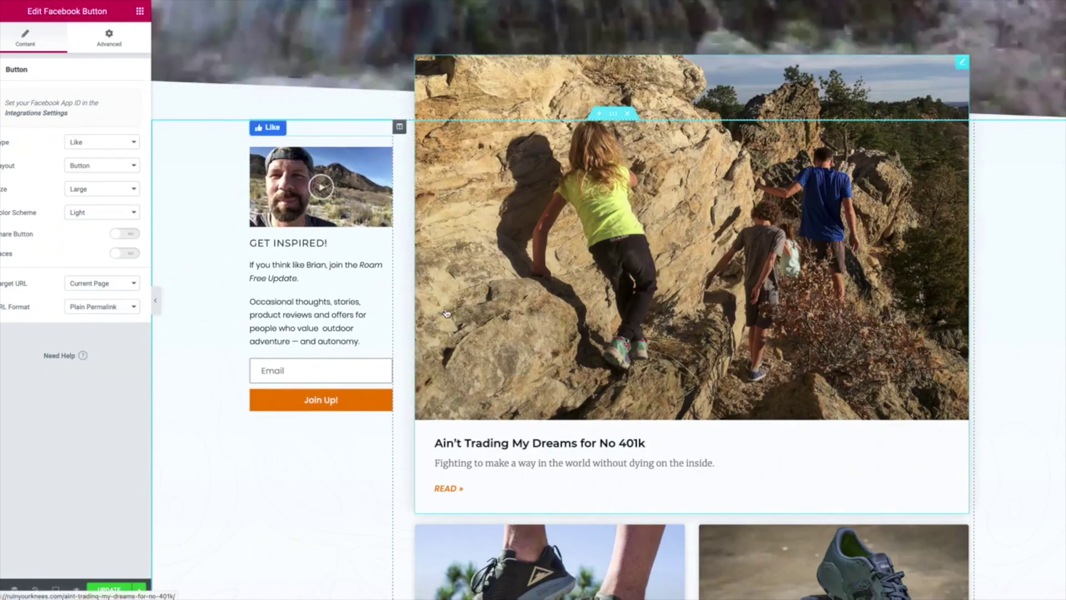
Step: Add a Facebook Comments widget directly below the All Reviews button
{"action": "left_click", "coordinate": [140, 12]}
{"action": "scroll", "coordinate": [95, 287], "scroll_direction": "down", "scroll_amount": 15}
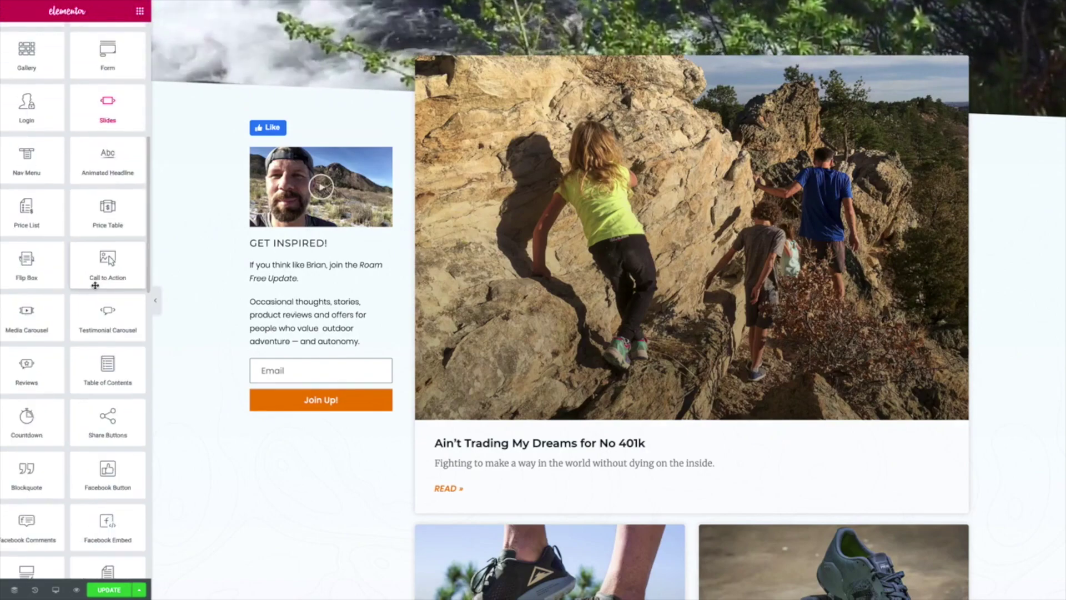
{"action": "scroll", "coordinate": [95, 287], "scroll_direction": "down", "scroll_amount": 5}
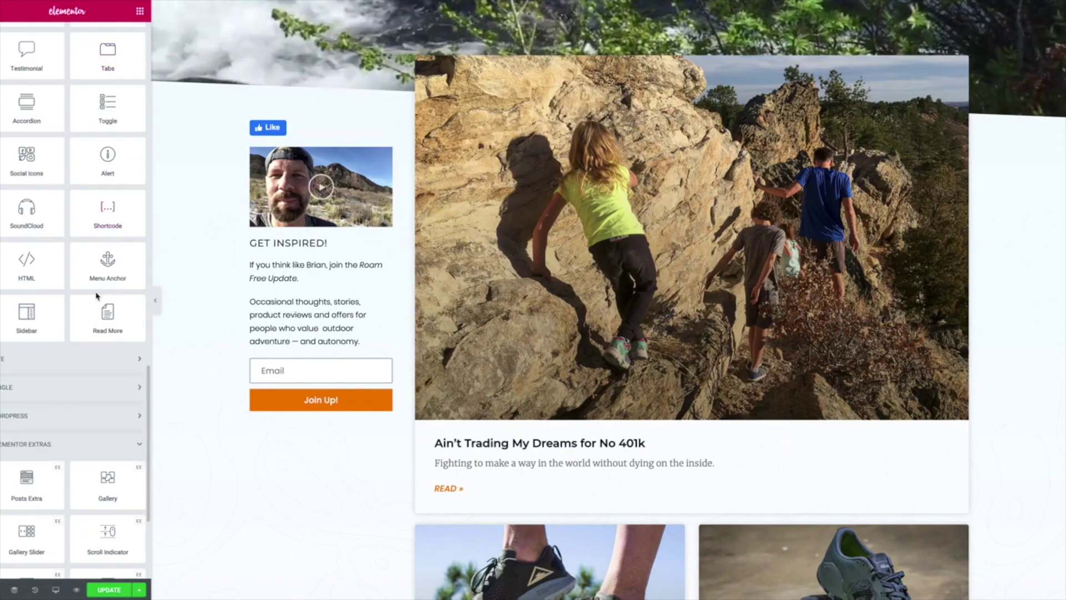
{"action": "scroll", "coordinate": [95, 291], "scroll_direction": "down", "scroll_amount": 3}
{"action": "scroll", "coordinate": [95, 294], "scroll_direction": "up", "scroll_amount": 3}
{"action": "scroll", "coordinate": [96, 295], "scroll_direction": "up", "scroll_amount": 10}
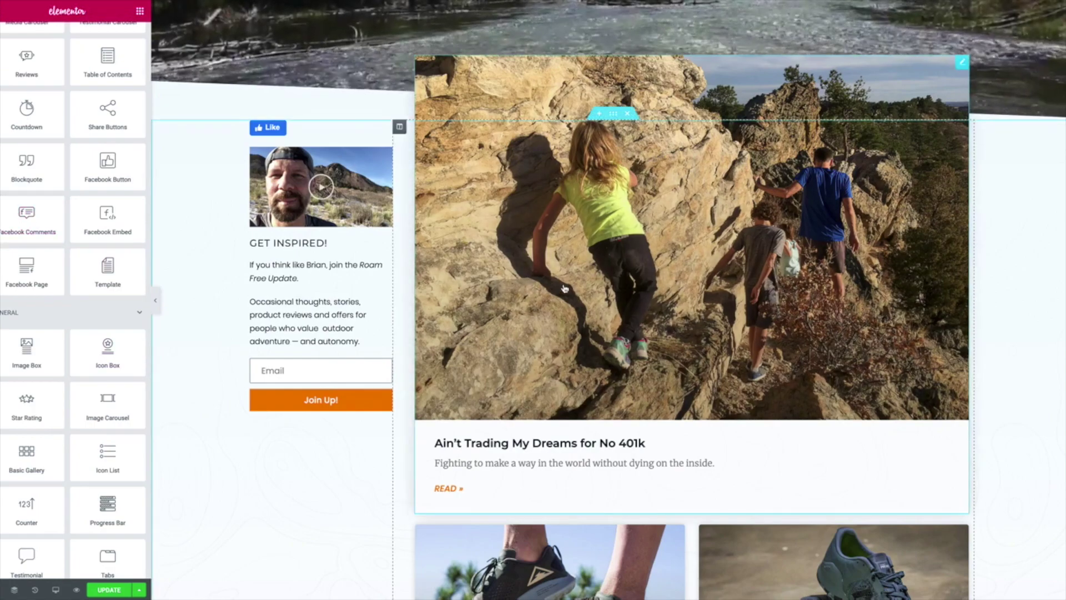
{"action": "scroll", "coordinate": [1064, 84], "scroll_direction": "down", "scroll_amount": 1}
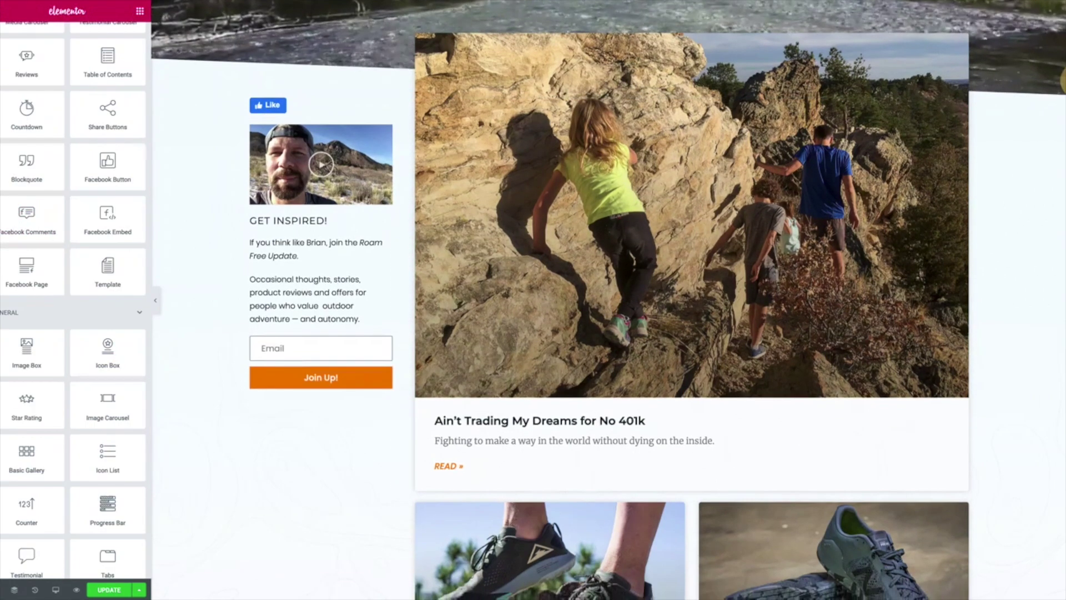
{"action": "scroll", "coordinate": [1064, 85], "scroll_direction": "down", "scroll_amount": 1}
{"action": "left_click_drag", "start_coordinate": [1065, 84], "coordinate": [1054, 421]}
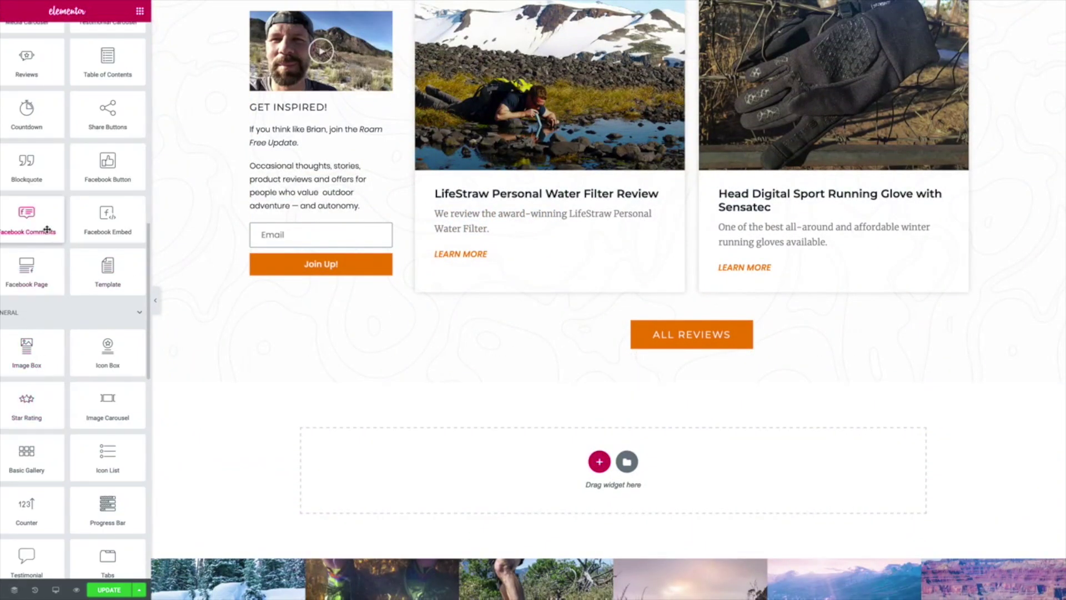
{"action": "left_click_drag", "start_coordinate": [43, 222], "coordinate": [685, 354]}
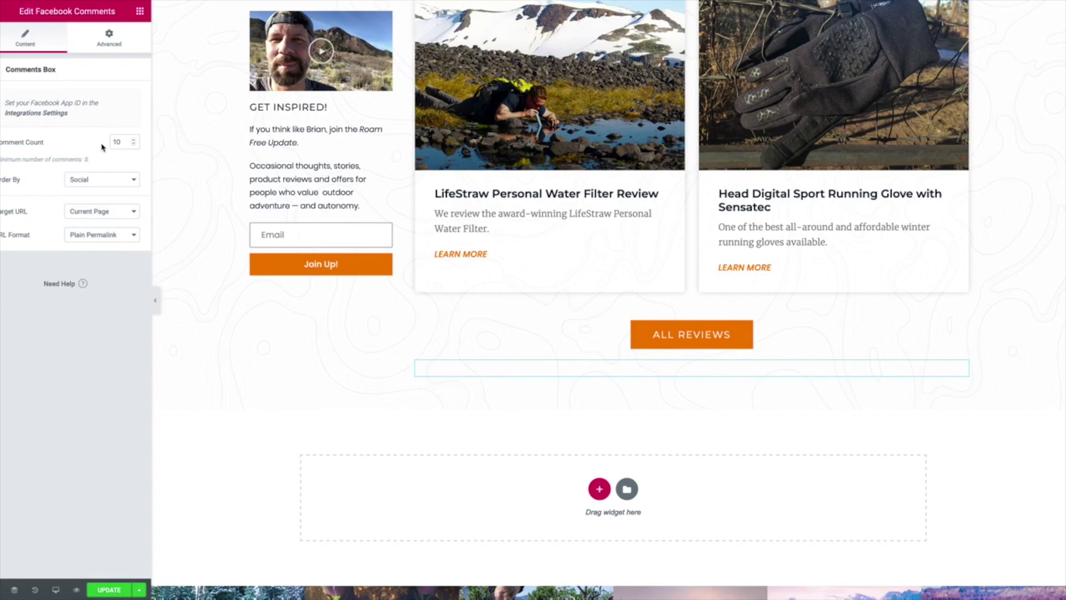
Step: Keep the comments ordered by Social and set their target URL to Custom with the copied facebook-ethnic-affinity article link
{"action": "left_click", "coordinate": [106, 180]}
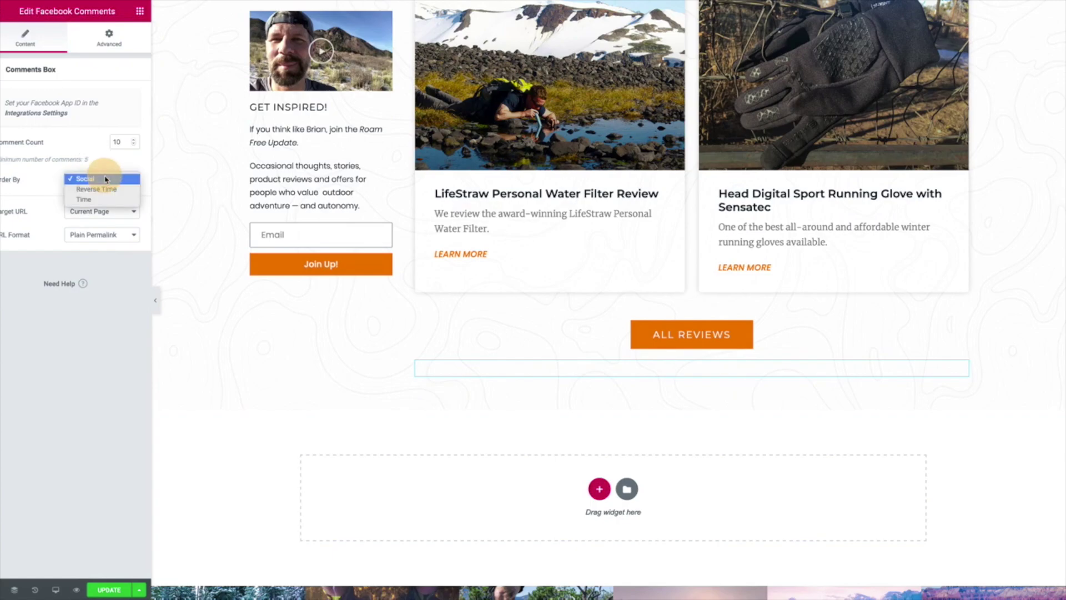
{"action": "left_click", "coordinate": [111, 162]}
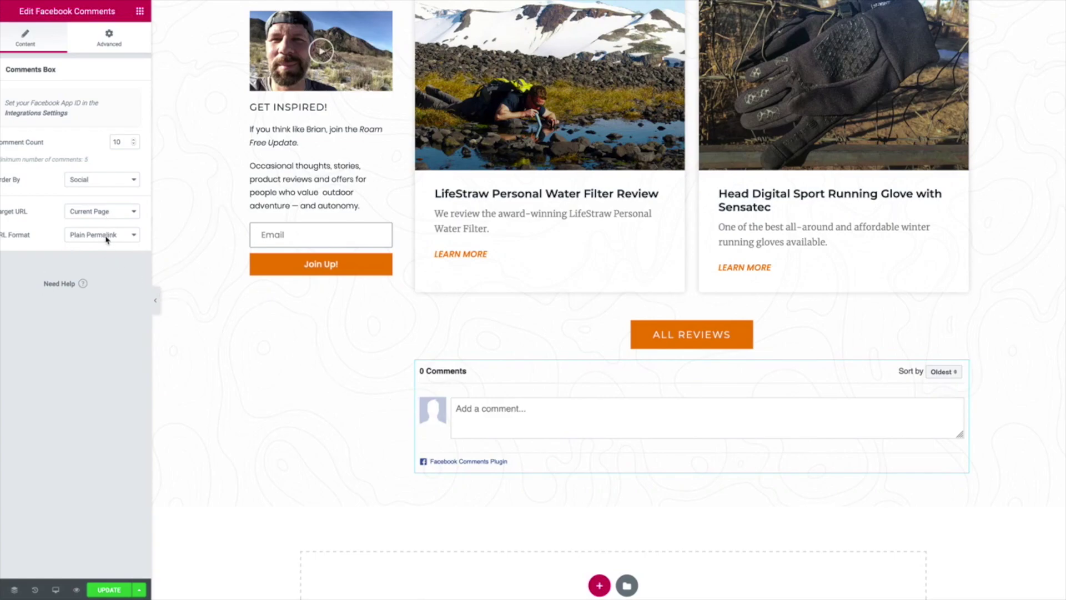
{"action": "left_click", "coordinate": [106, 212]}
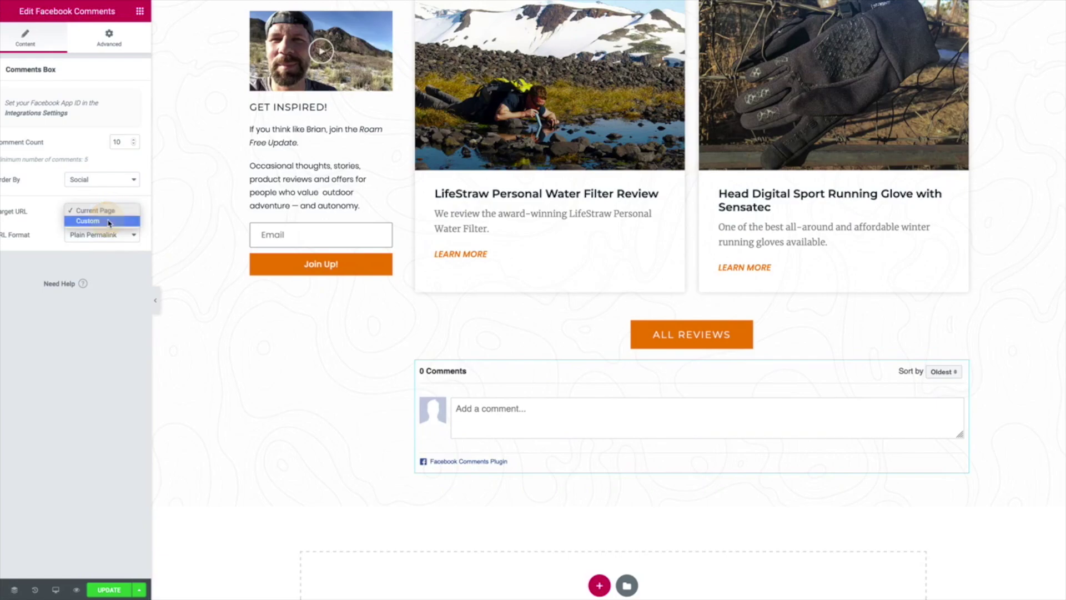
{"action": "left_click", "coordinate": [109, 221]}
{"action": "left_click", "coordinate": [91, 246]}
{"action": "key", "text": "ctrl+v"}
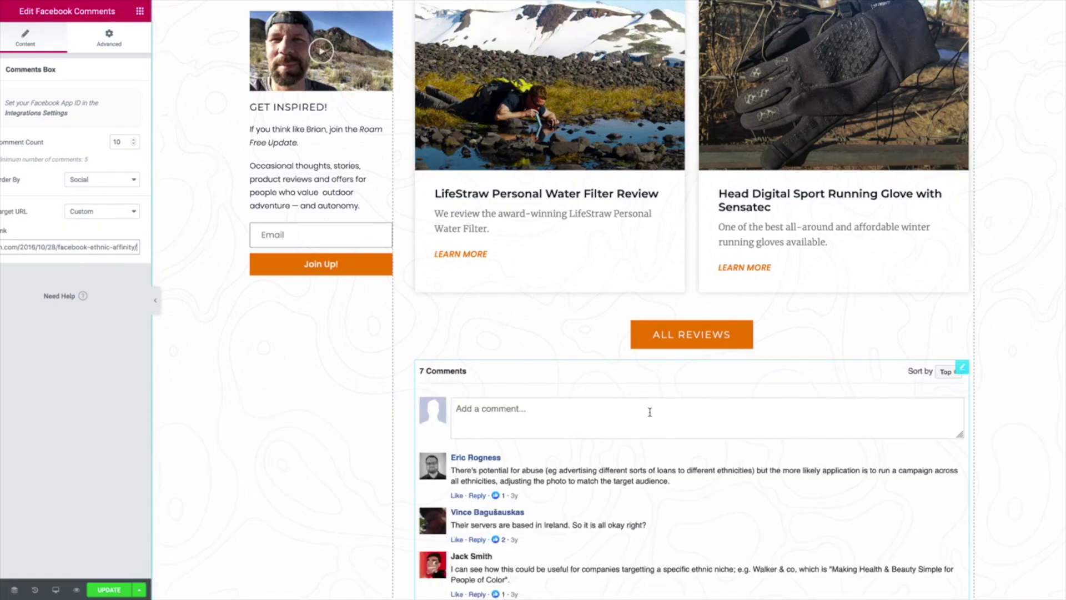
{"action": "scroll", "coordinate": [649, 411], "scroll_direction": "down", "scroll_amount": 5}
{"action": "scroll", "coordinate": [650, 410], "scroll_direction": "up", "scroll_amount": 4}
{"action": "scroll", "coordinate": [666, 415], "scroll_direction": "up", "scroll_amount": 1}
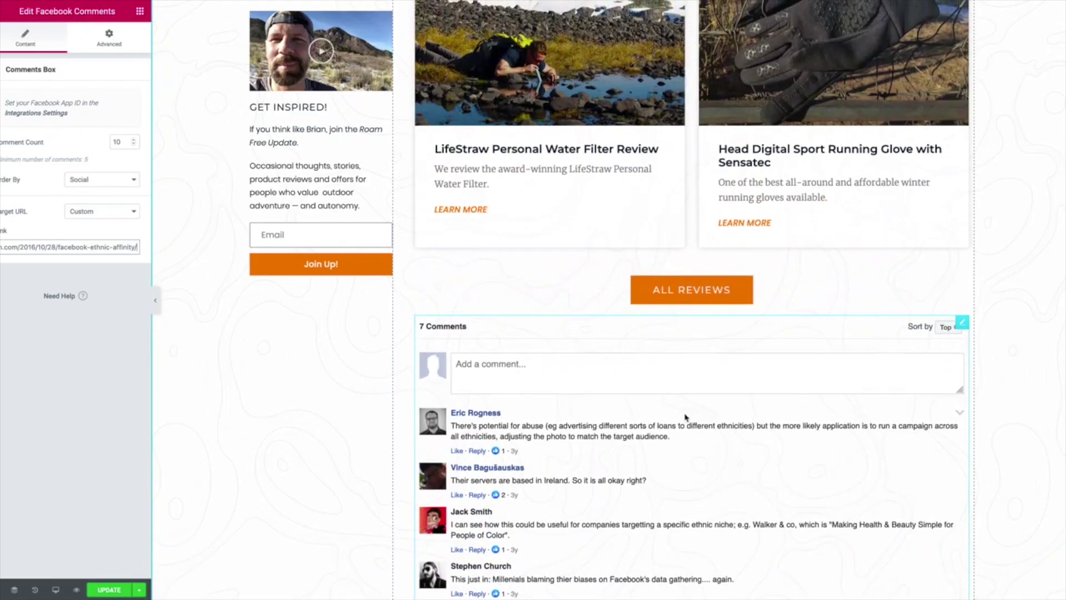
Step: Order the Facebook comments by Reverse Time and by Time, and select the comment count value
{"action": "left_click", "coordinate": [108, 184]}
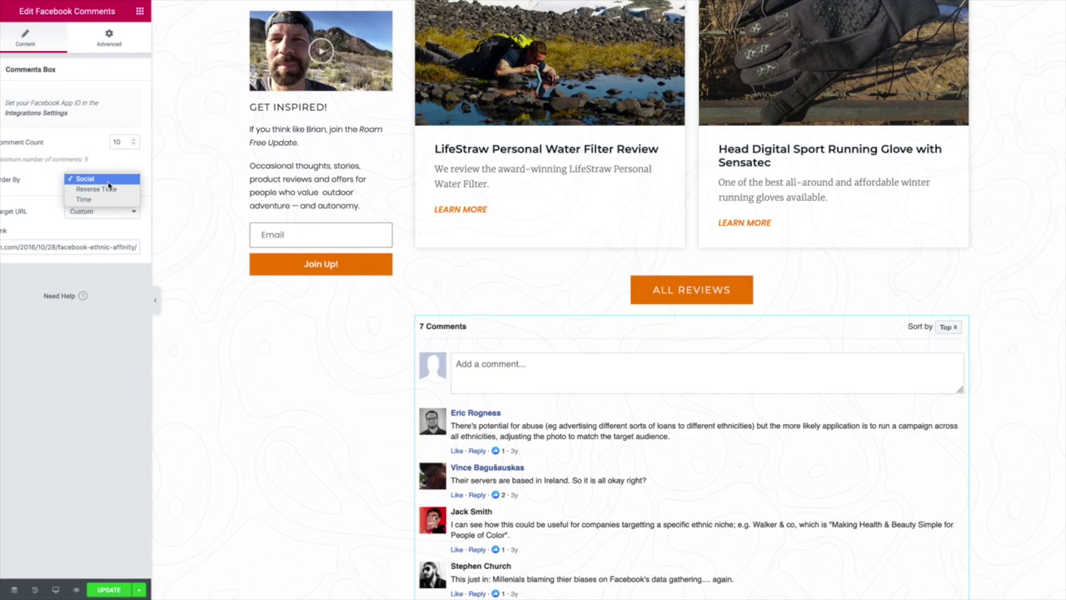
{"action": "left_click", "coordinate": [114, 189]}
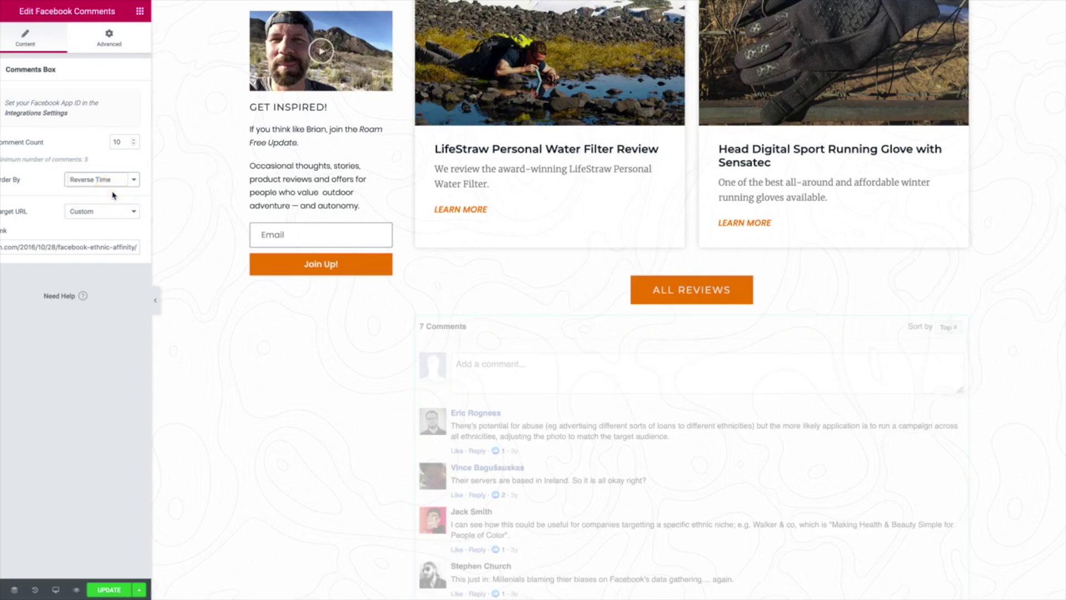
{"action": "left_click", "coordinate": [114, 185]}
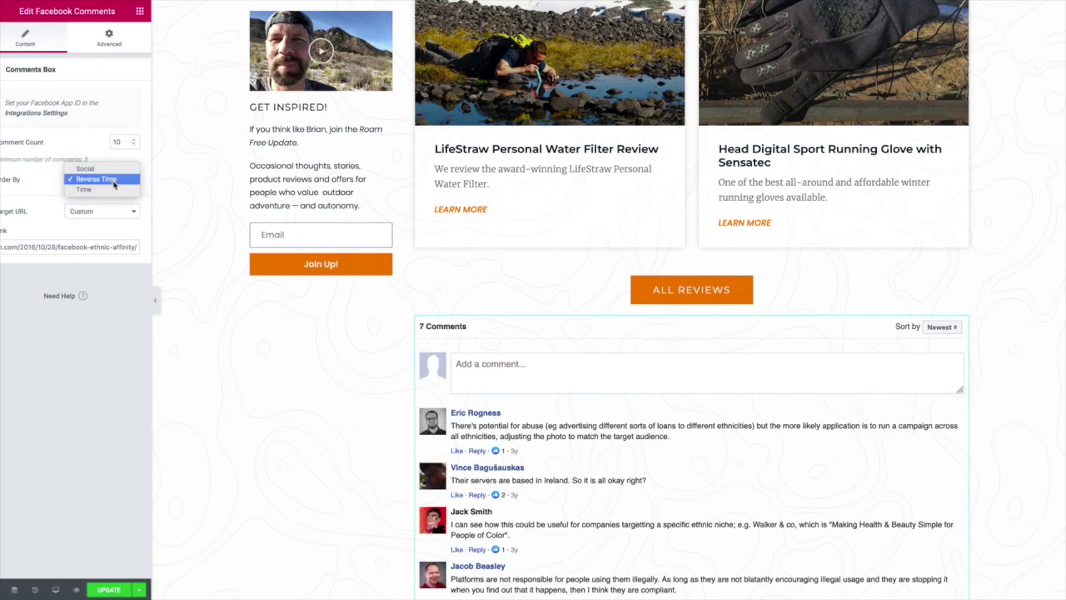
{"action": "left_click", "coordinate": [112, 190]}
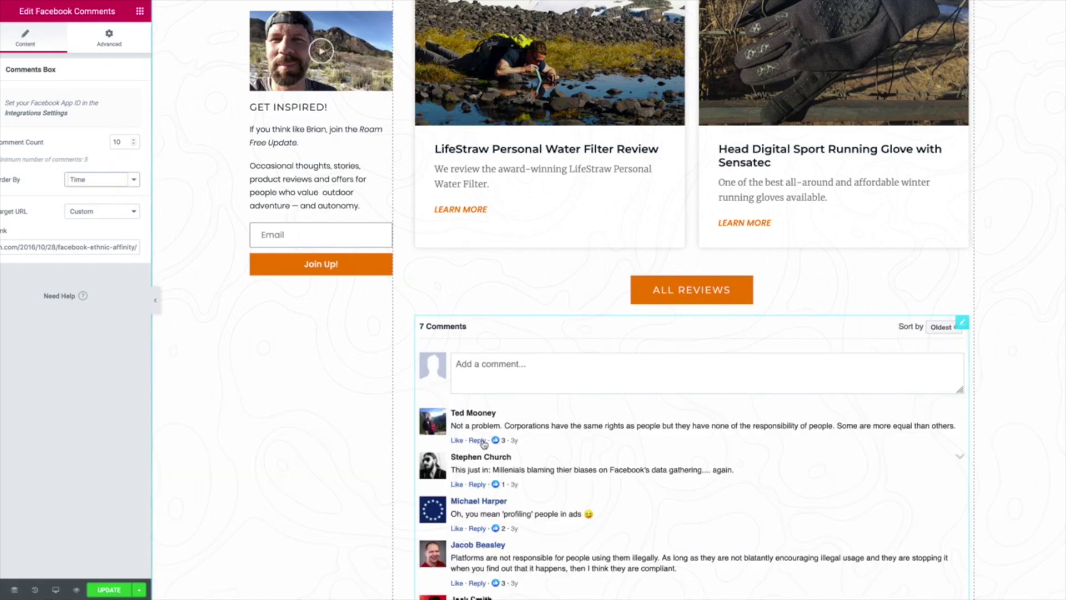
{"action": "double_click", "coordinate": [116, 141]}
Step: Delete the Facebook Comments widget below the All Reviews button
{"action": "right_click", "coordinate": [964, 325]}
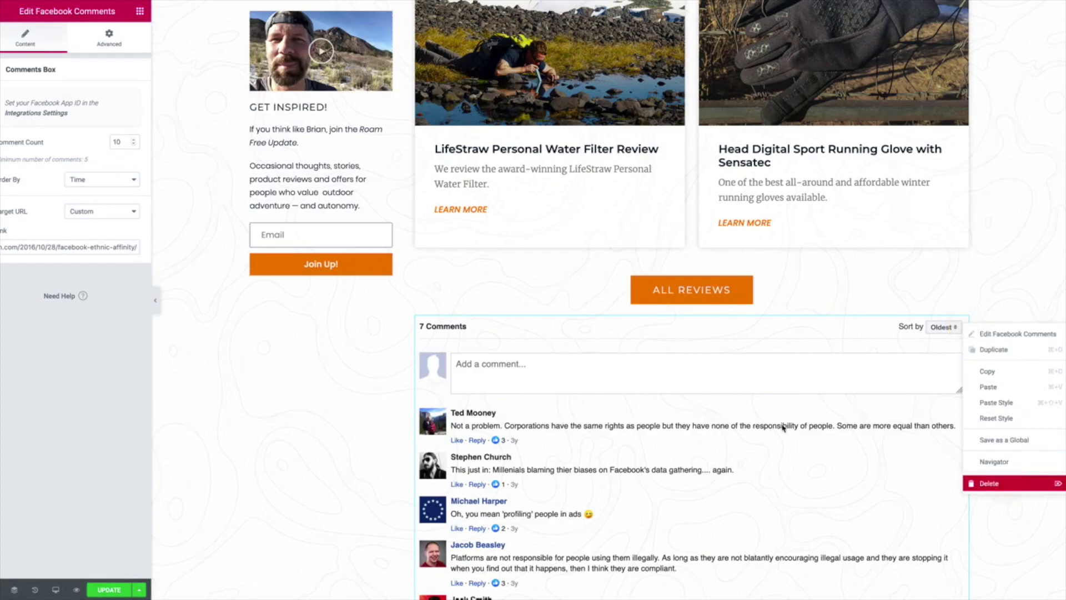
{"action": "left_click", "coordinate": [1006, 490]}
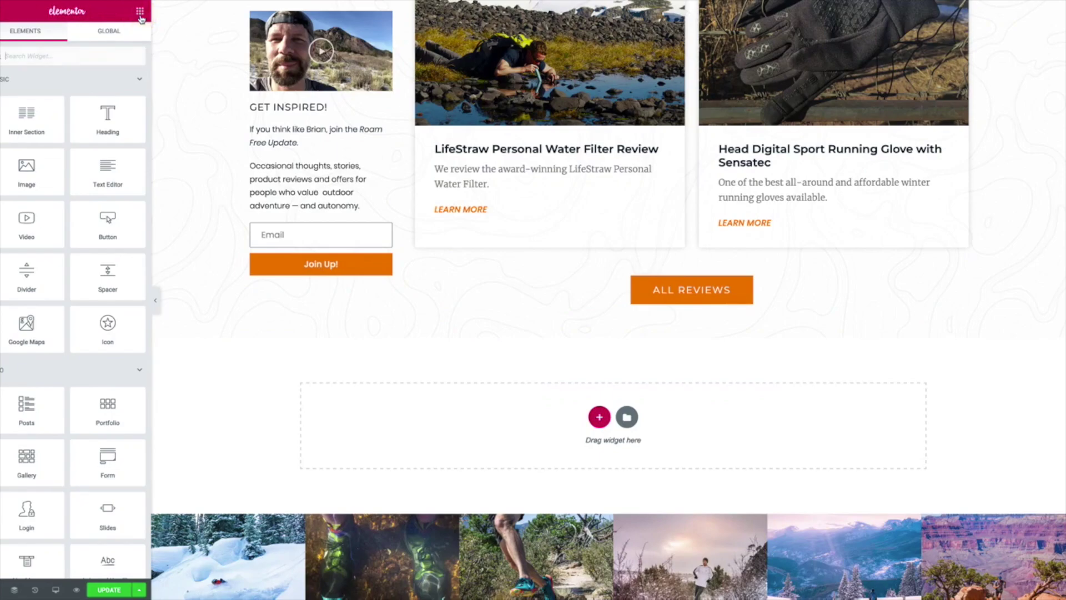
Step: Add a Facebook Embed widget below the All Reviews button and keep its type as Post
{"action": "scroll", "coordinate": [117, 252], "scroll_direction": "down", "scroll_amount": 5}
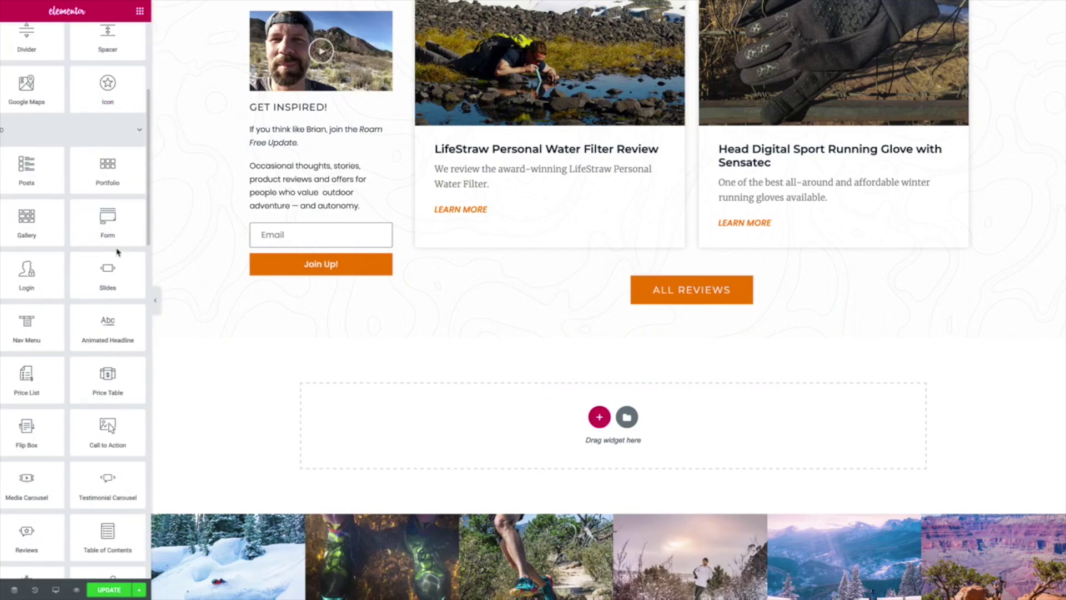
{"action": "scroll", "coordinate": [117, 252], "scroll_direction": "down", "scroll_amount": 10}
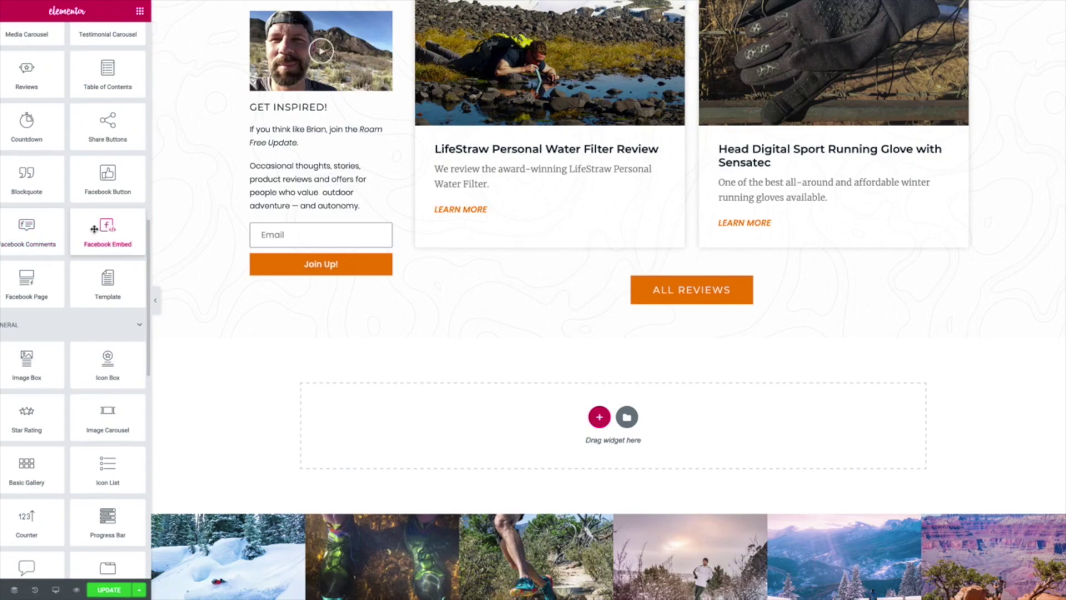
{"action": "left_click_drag", "start_coordinate": [98, 226], "coordinate": [664, 300]}
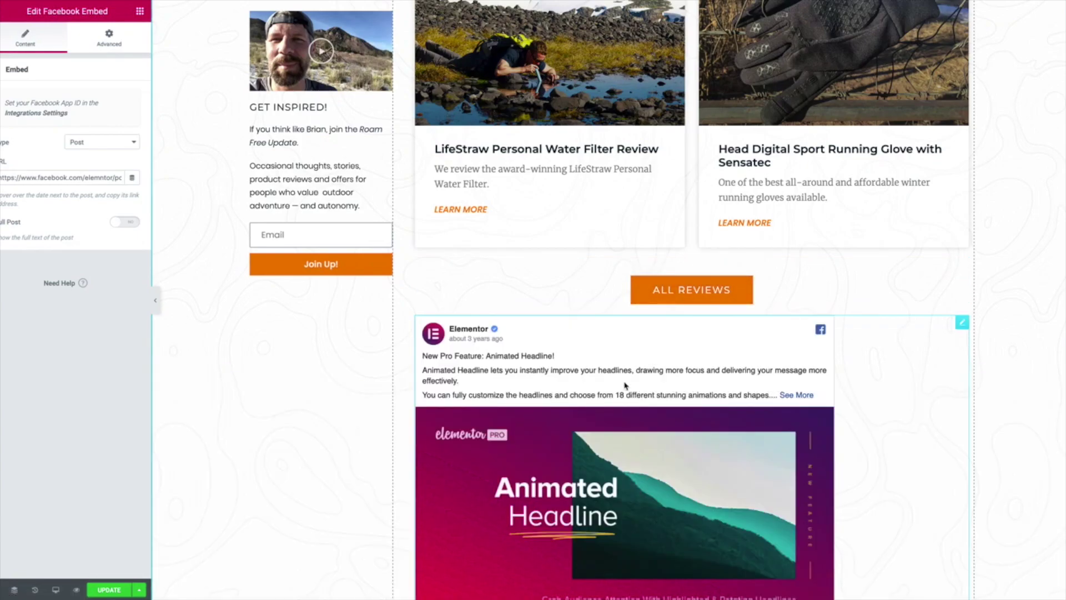
{"action": "left_click_drag", "start_coordinate": [103, 179], "coordinate": [160, 181]}
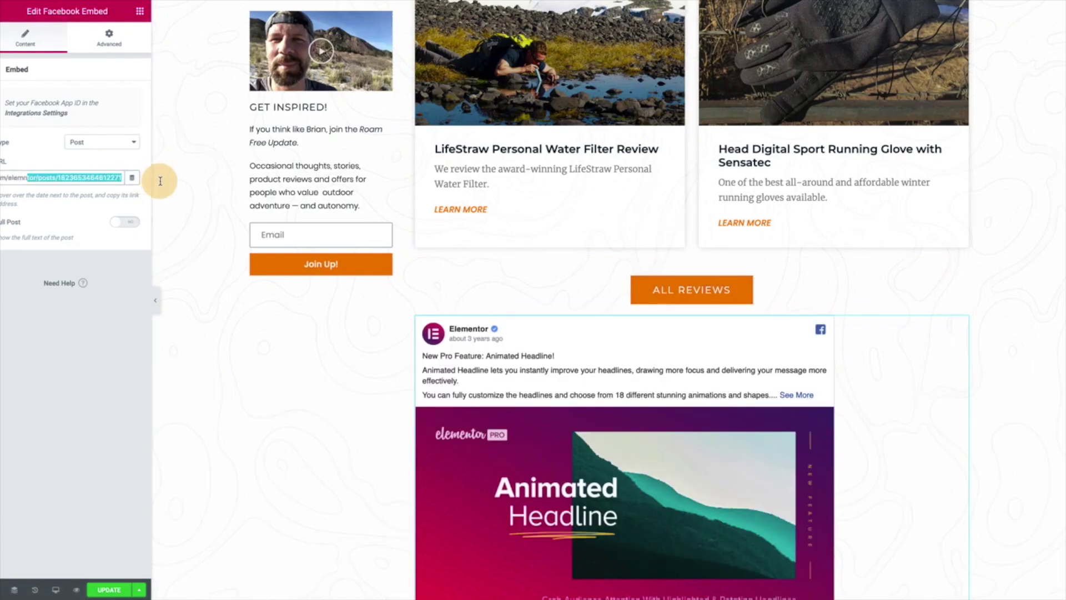
{"action": "scroll", "coordinate": [655, 414], "scroll_direction": "down", "scroll_amount": 3}
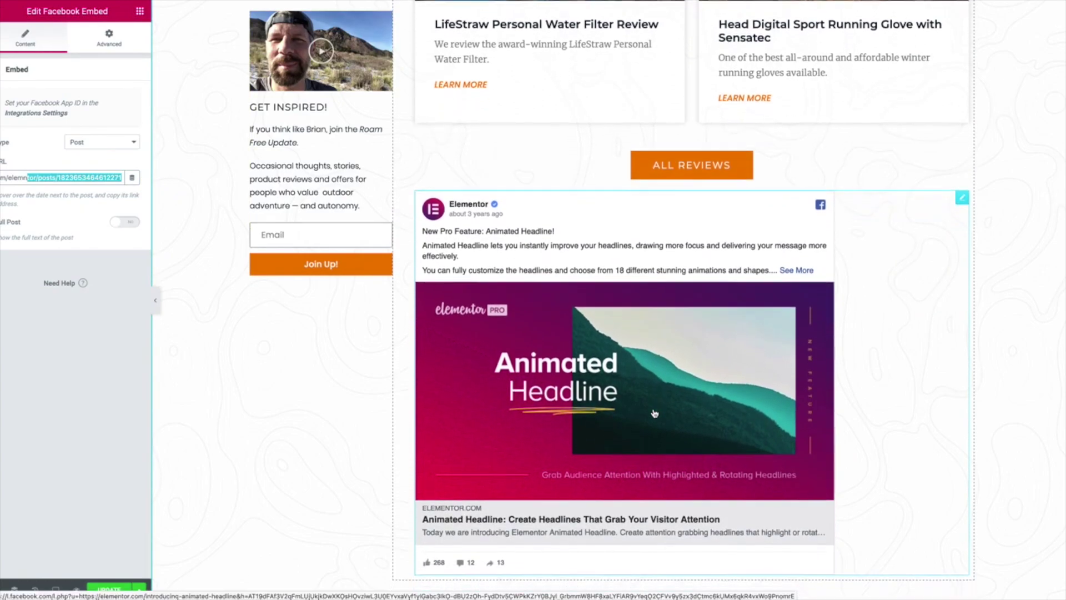
{"action": "scroll", "coordinate": [655, 413], "scroll_direction": "down", "scroll_amount": 4}
{"action": "scroll", "coordinate": [654, 412], "scroll_direction": "up", "scroll_amount": 3}
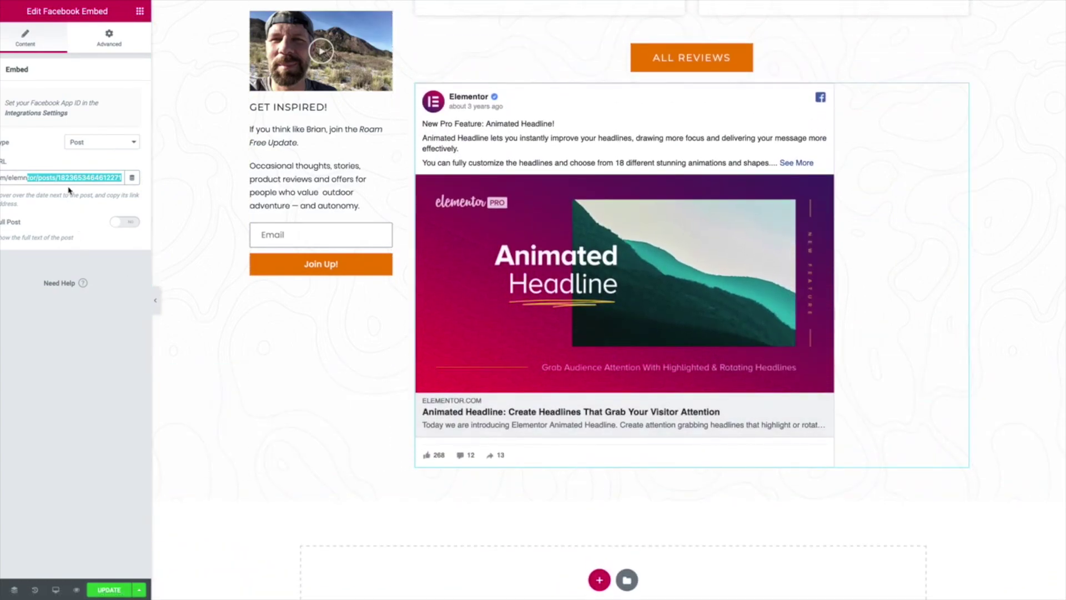
{"action": "left_click", "coordinate": [73, 143]}
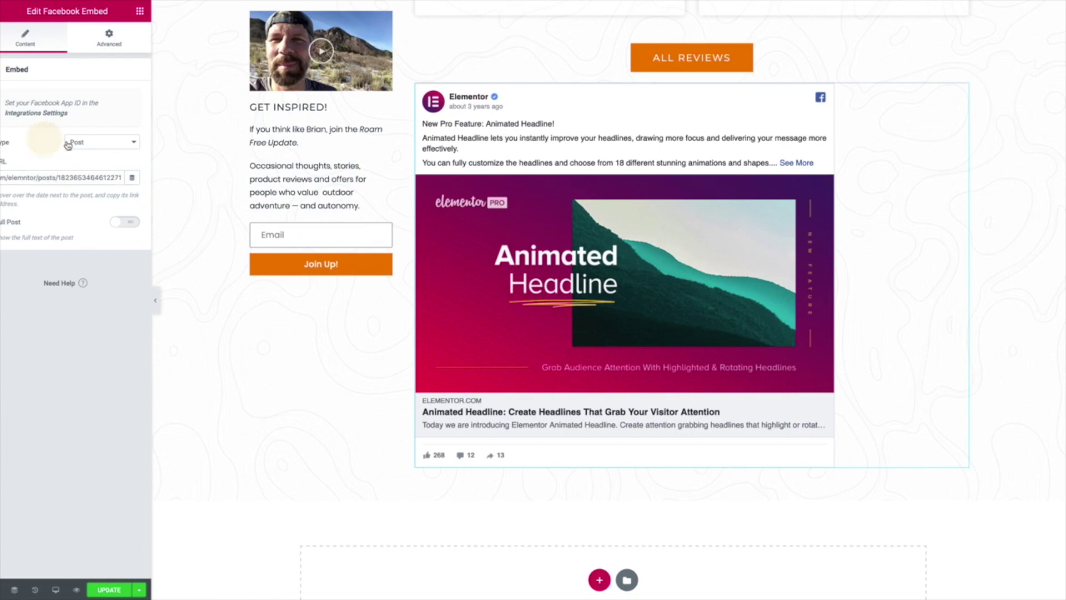
{"action": "left_click", "coordinate": [48, 139]}
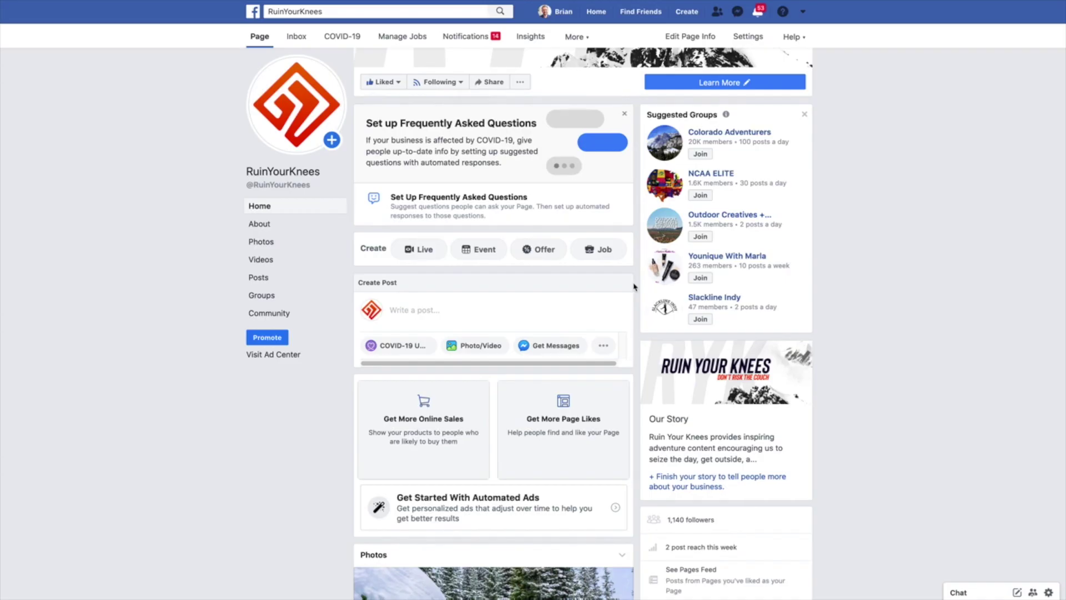
Step: Switch to the RuinYourKnees page on Facebook and copy the link address of its January 17 post from the date
{"action": "scroll", "coordinate": [634, 286], "scroll_direction": "down", "scroll_amount": 12}
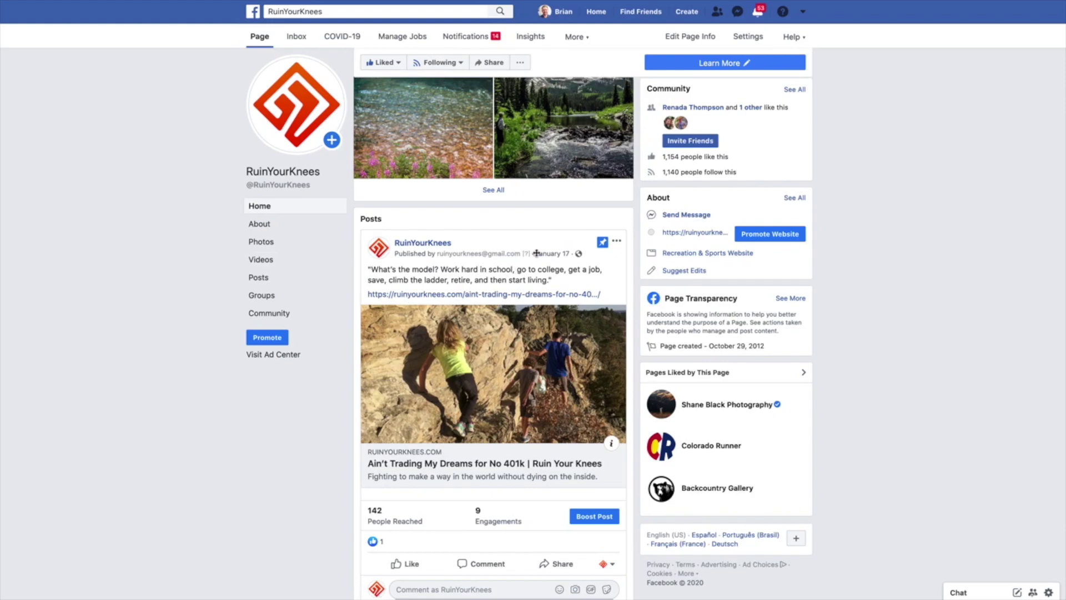
{"action": "left_click", "coordinate": [278, 474]}
{"action": "right_click", "coordinate": [556, 259]}
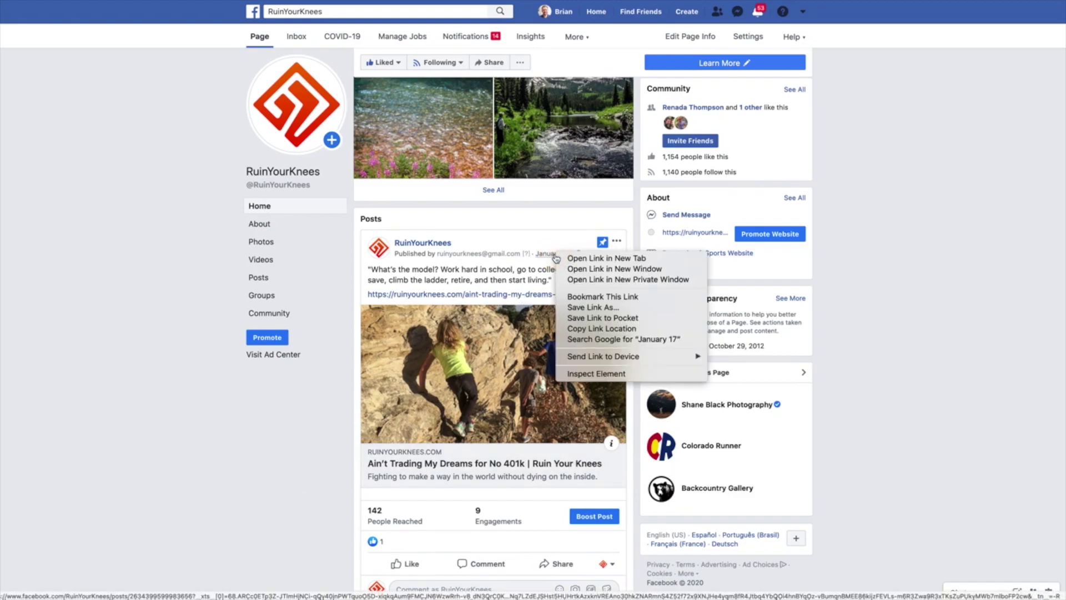
{"action": "left_click", "coordinate": [601, 332]}
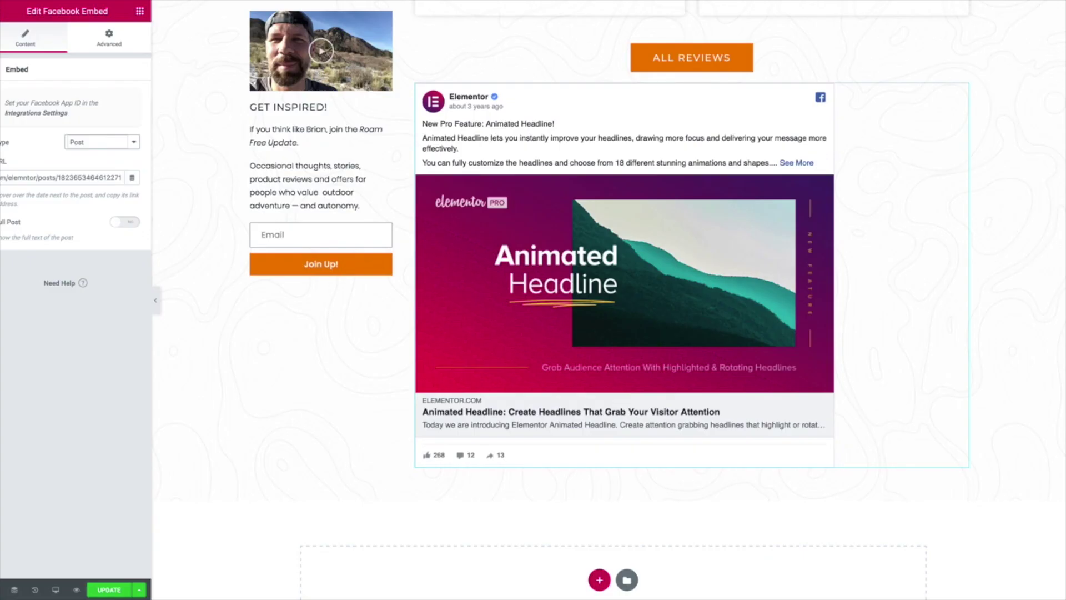
Step: Replace the Facebook Embed widget's URL with the copied RuinYourKnees post link
{"action": "triple_click", "coordinate": [114, 176]}
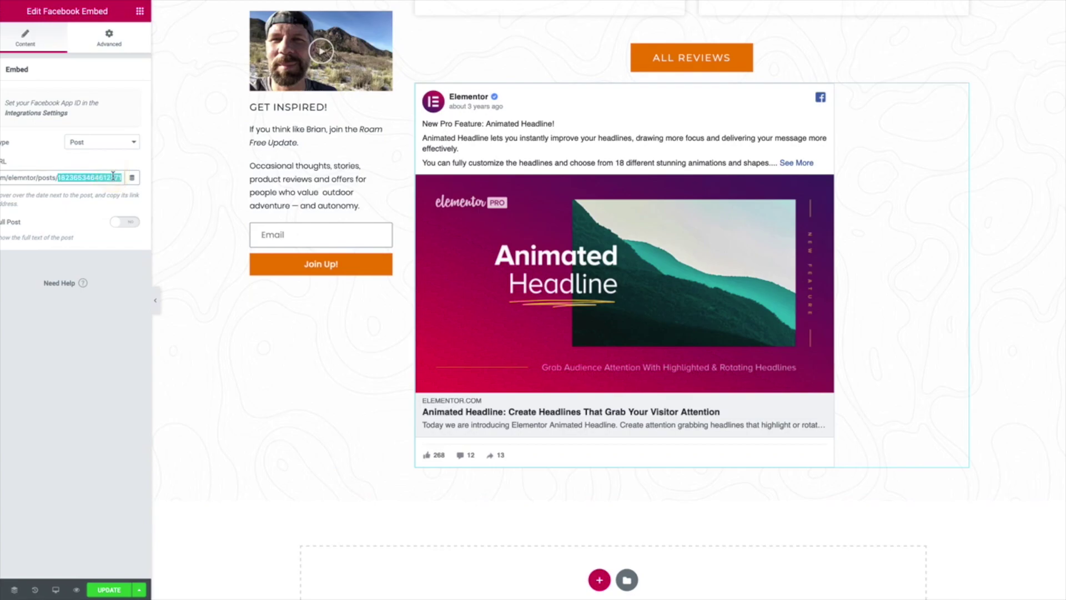
{"action": "key", "text": "ctrl+v"}
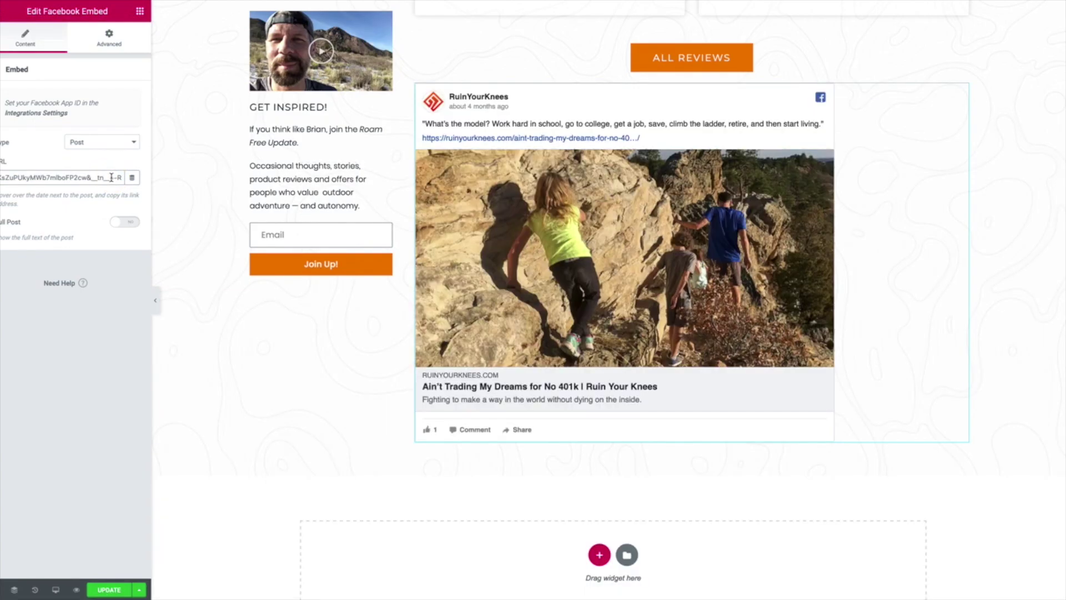
Step: Switch to the Shane Black Photography page on Facebook and copy the video URL from its July 31, 2019 post
{"action": "left_click", "coordinate": [136, 147]}
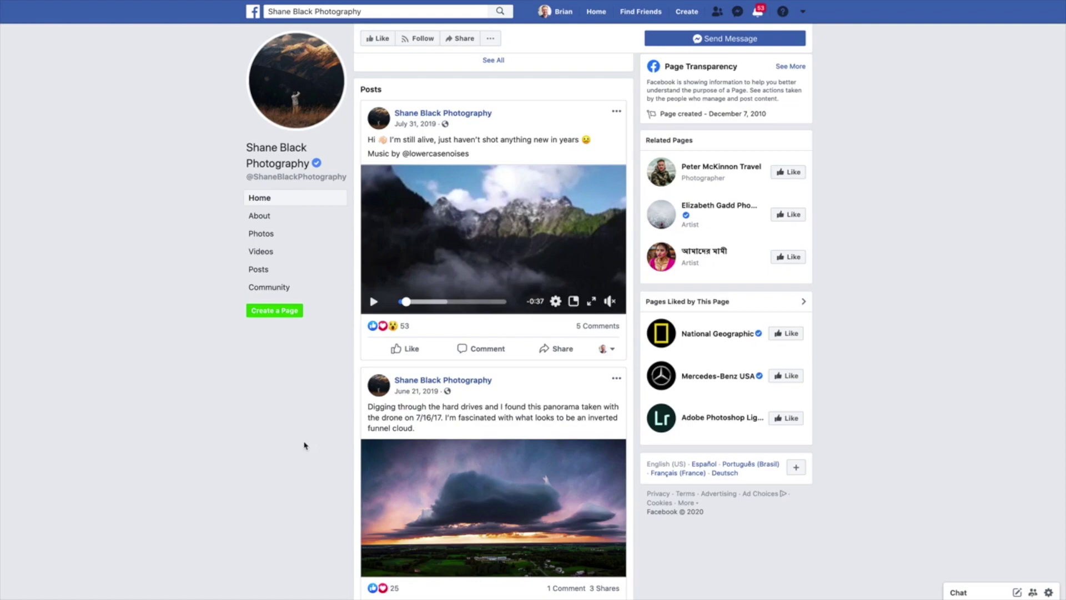
{"action": "right_click", "coordinate": [506, 222]}
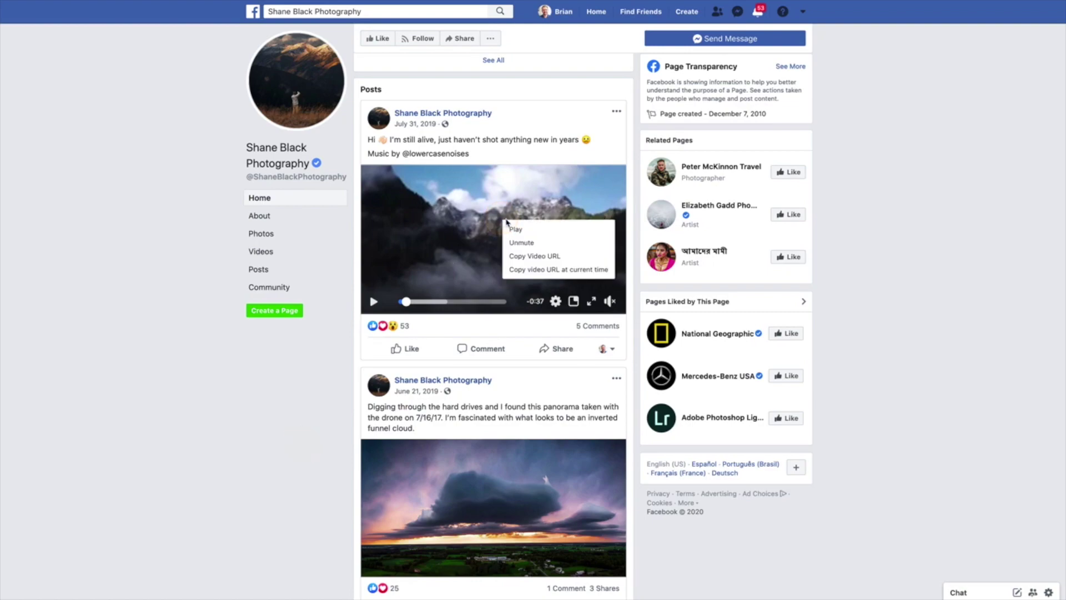
{"action": "left_click", "coordinate": [534, 255]}
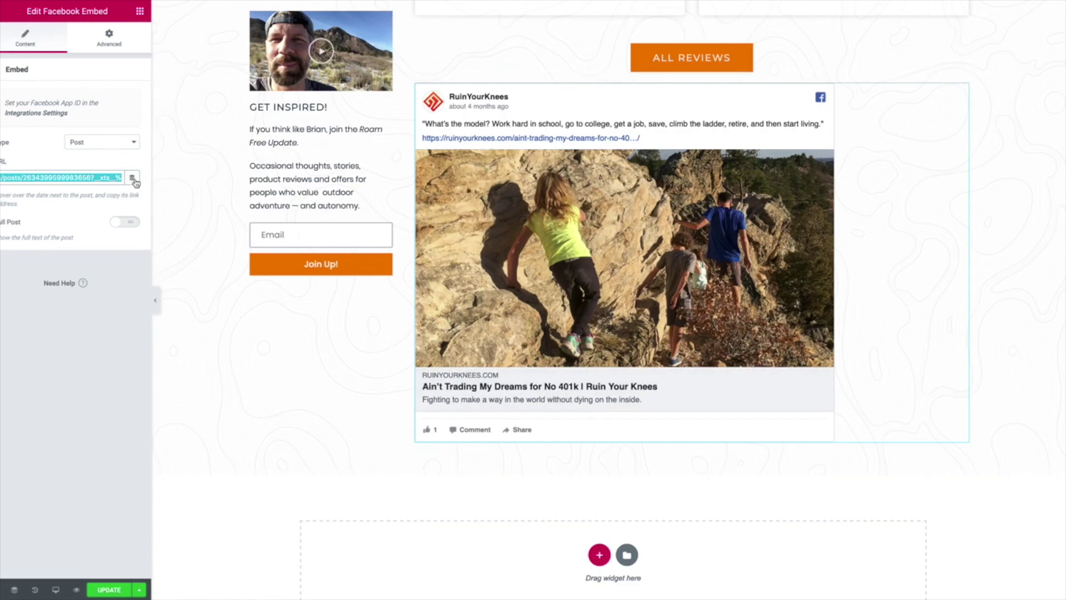
Step: Set the embed type to Video and replace its URL with the copied Shane Black Photography video link
{"action": "key", "text": "super+v"}
{"action": "left_click", "coordinate": [116, 142]}
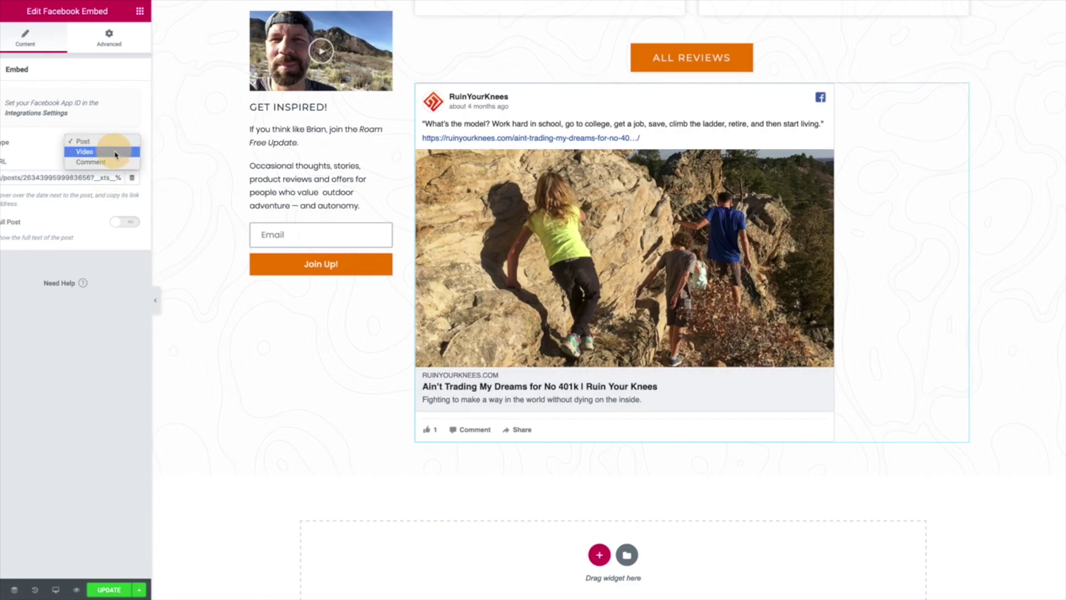
{"action": "left_click", "coordinate": [107, 150]}
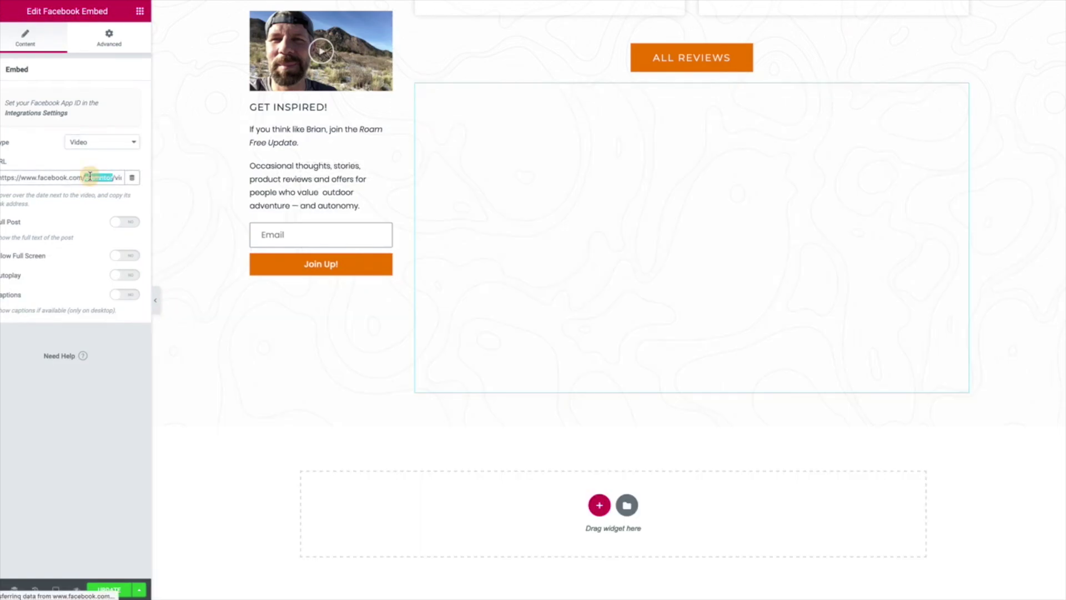
{"action": "triple_click", "coordinate": [88, 178]}
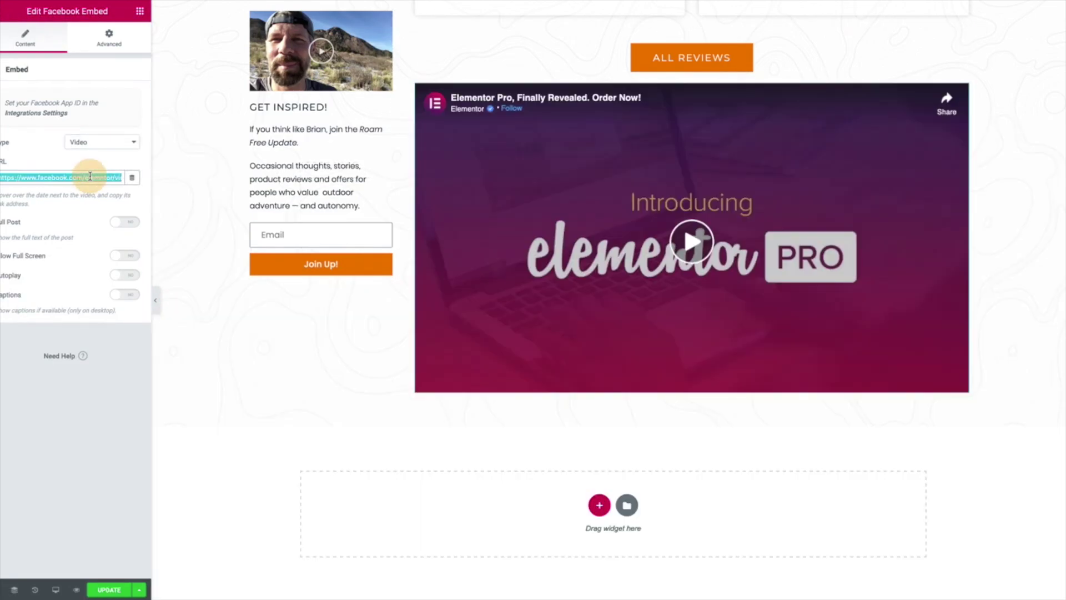
{"action": "key", "text": "super+v"}
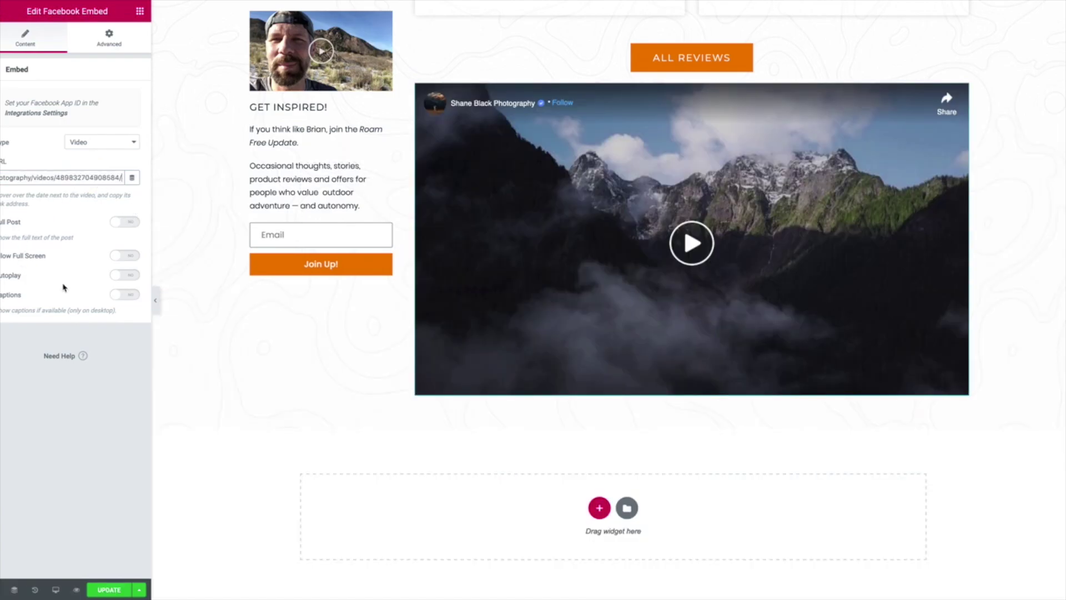
Step: Try Allow Full Screen and Autoplay on the embedded video, switching each back off, and turn on Captions and Full Post
{"action": "left_click", "coordinate": [125, 256]}
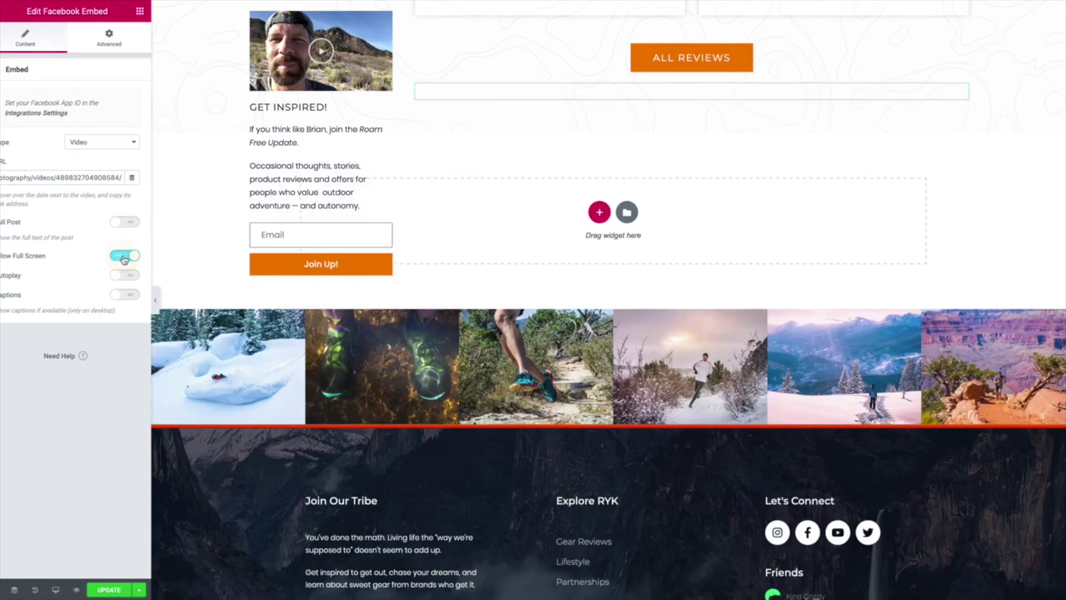
{"action": "left_click", "coordinate": [125, 257]}
{"action": "left_click", "coordinate": [126, 276]}
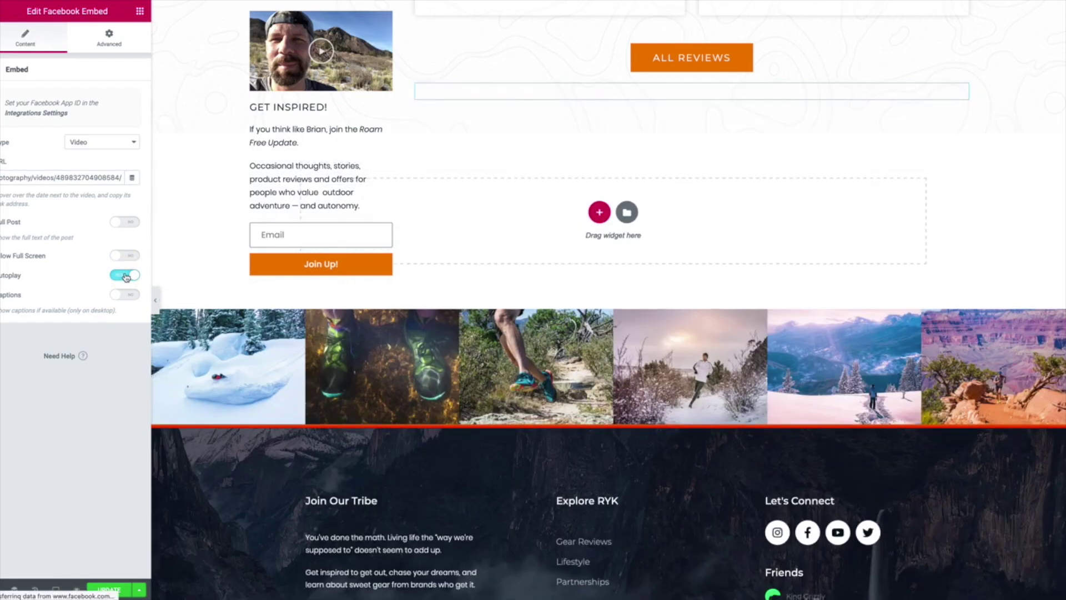
{"action": "left_click", "coordinate": [125, 276]}
{"action": "left_click", "coordinate": [124, 295]}
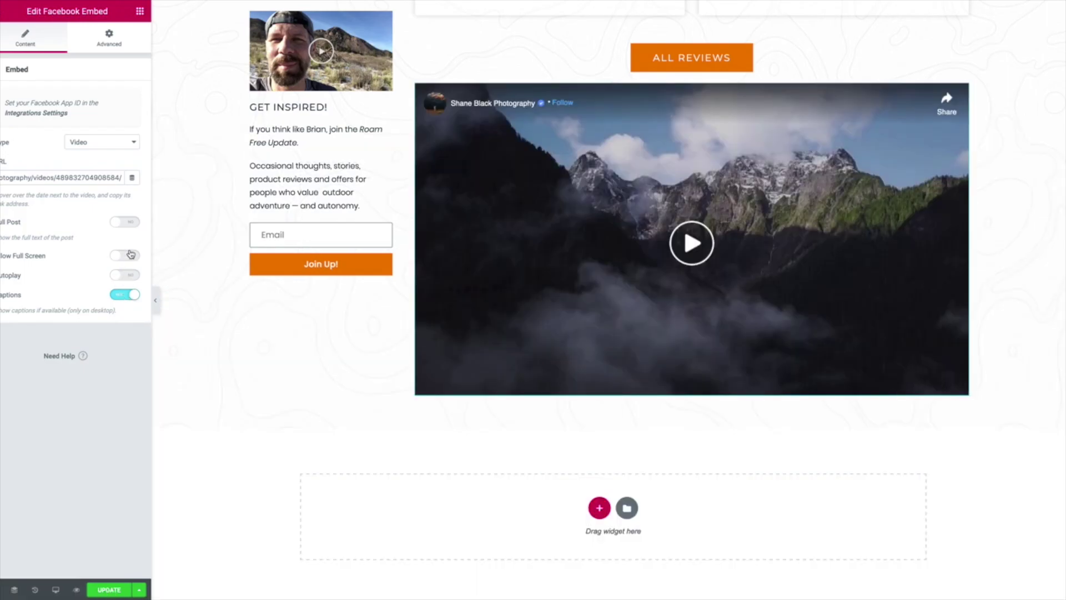
{"action": "left_click", "coordinate": [129, 224]}
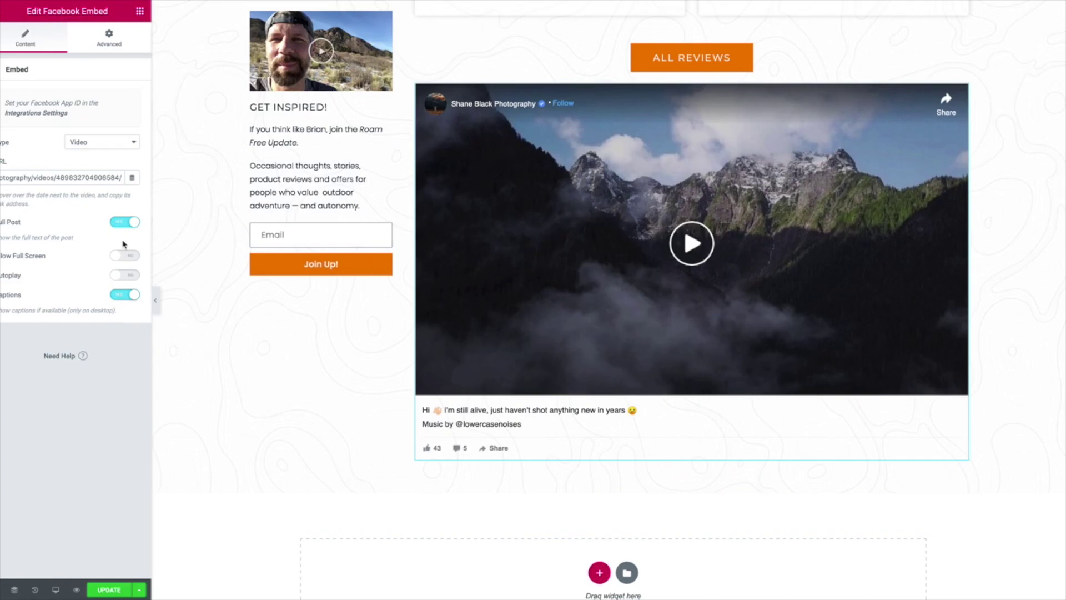
Step: Set the embed type to Comment and, on Facebook, expand the comments under the July 31, 2019 video post
{"action": "left_click", "coordinate": [105, 143]}
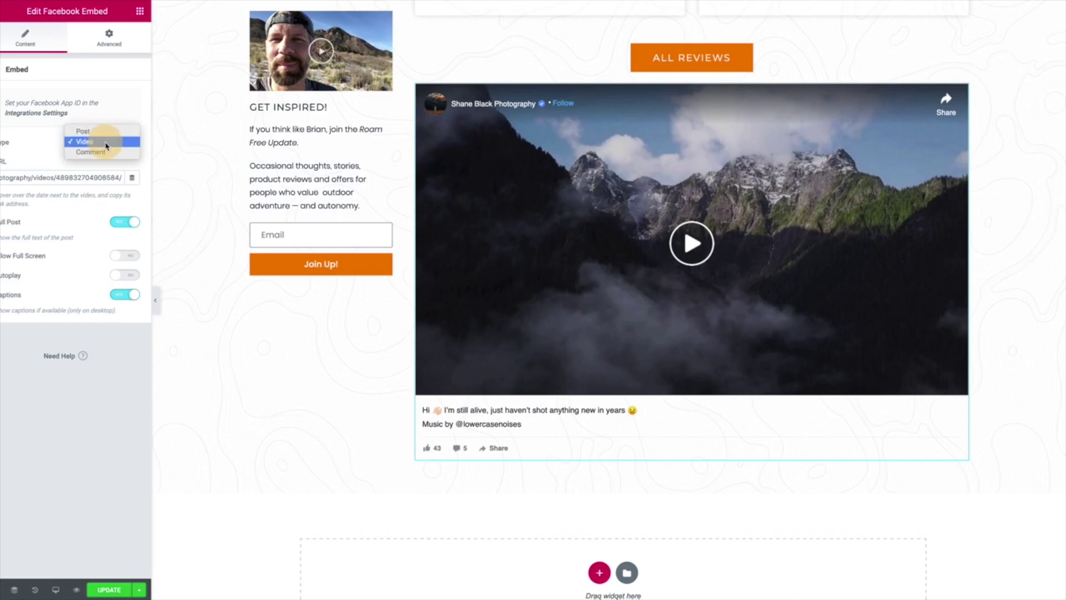
{"action": "left_click", "coordinate": [118, 154]}
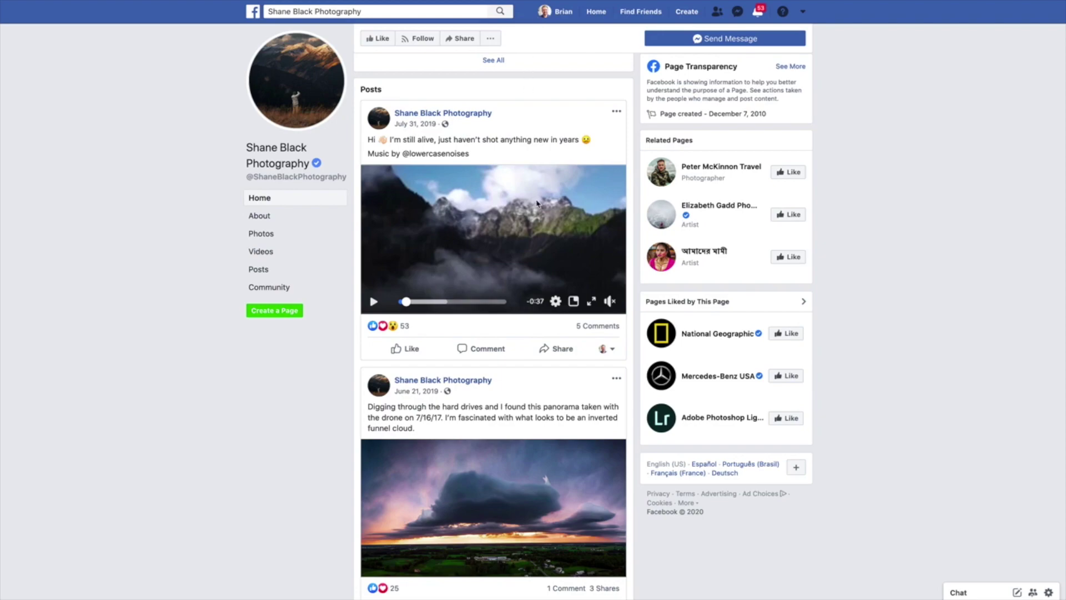
{"action": "left_click", "coordinate": [598, 325]}
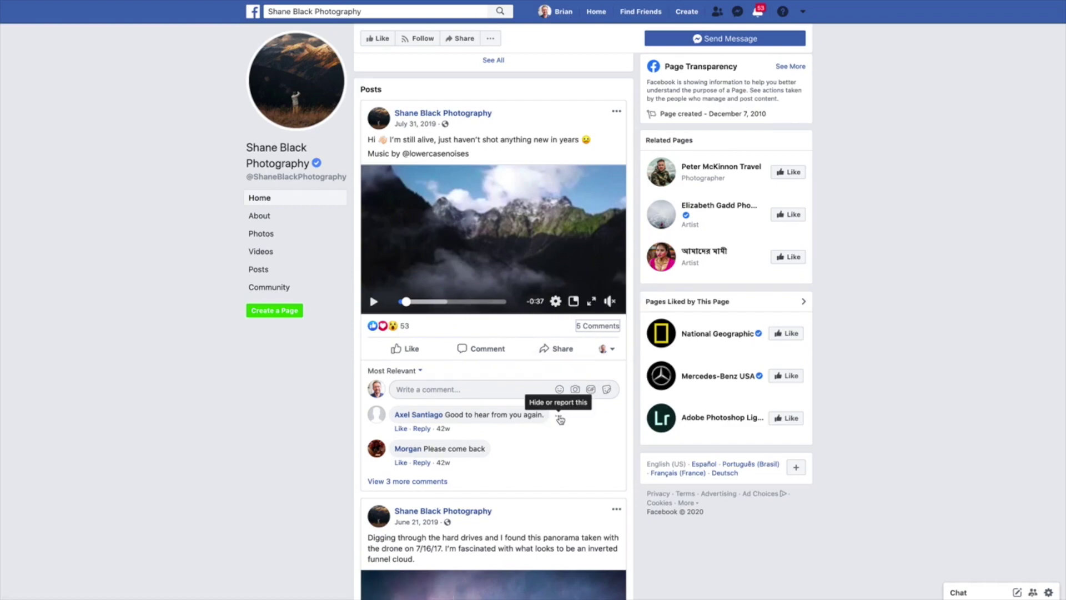
{"action": "left_click", "coordinate": [559, 419]}
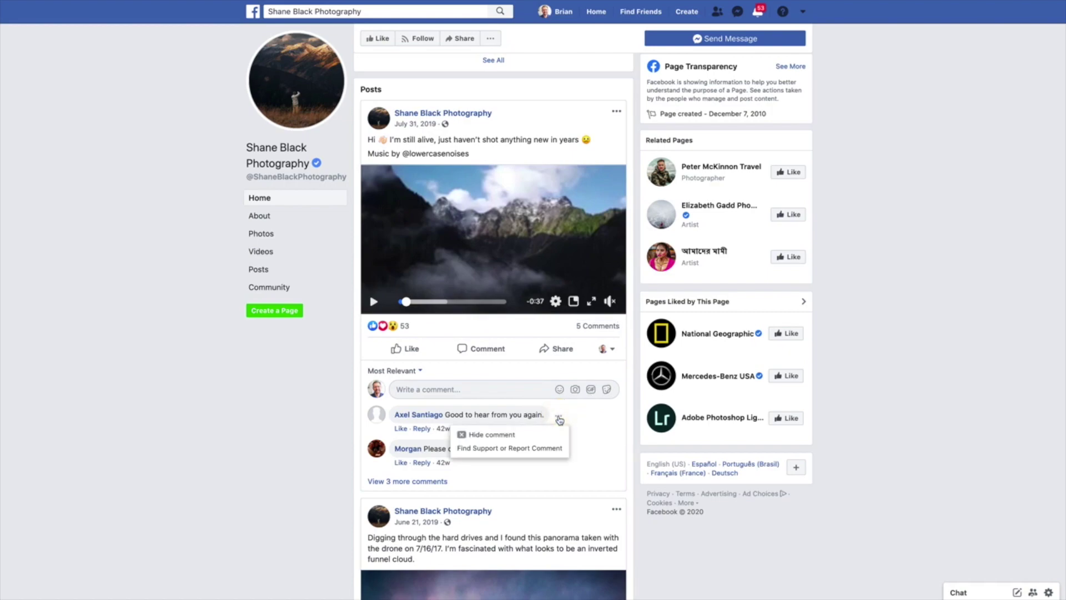
{"action": "left_click", "coordinate": [14, 291]}
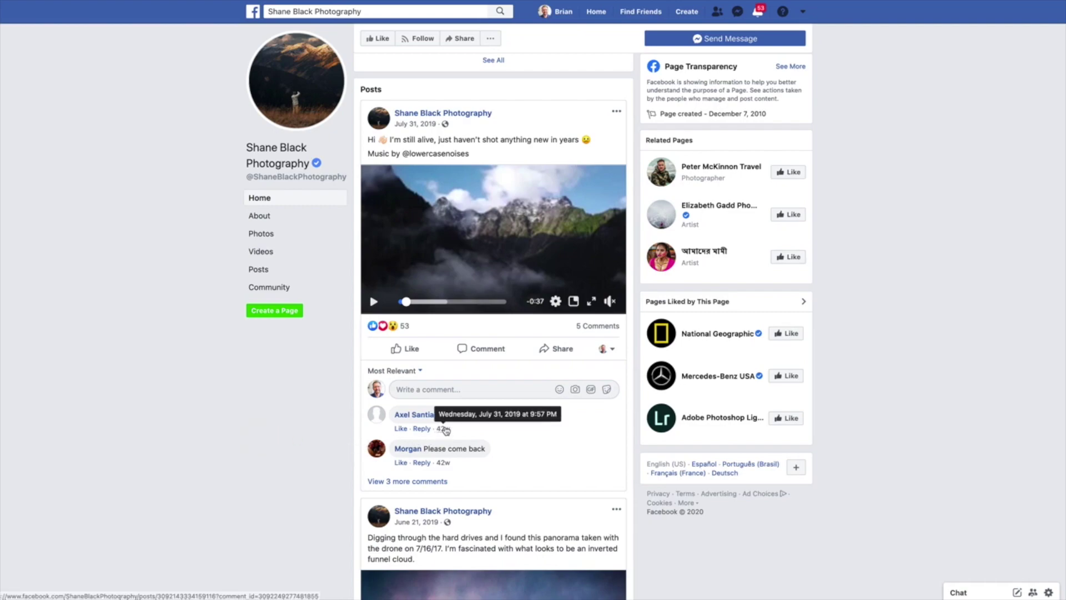
Step: Copy the link location of the first comment on the video post from its time stamp
{"action": "right_click", "coordinate": [445, 430]}
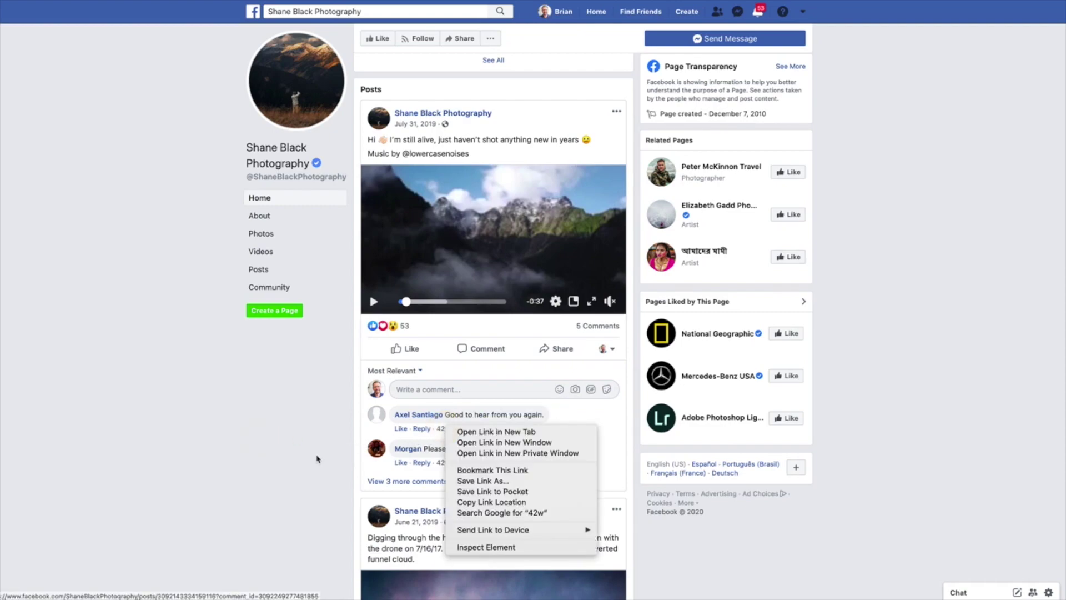
{"action": "left_click", "coordinate": [235, 453]}
{"action": "right_click", "coordinate": [444, 430]}
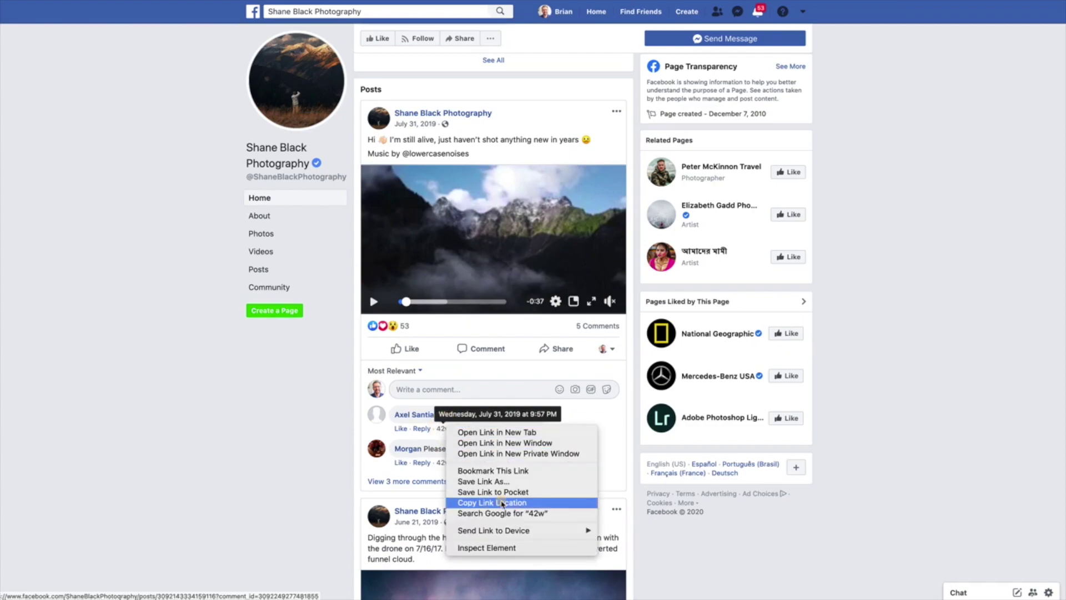
{"action": "left_click", "coordinate": [479, 502]}
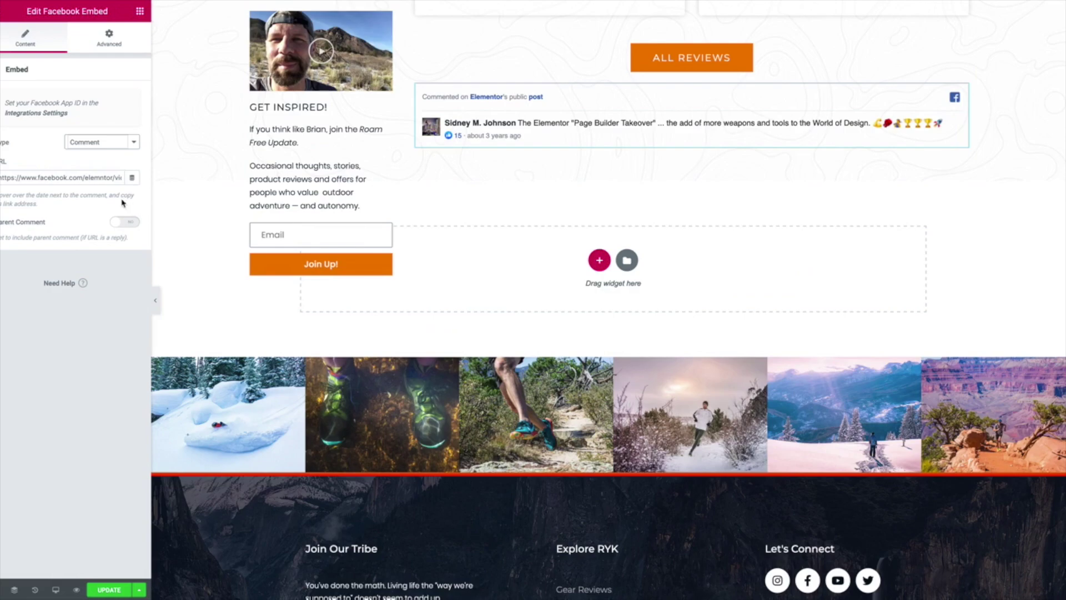
Step: Replace the comment embed's URL with the copied comment link, and try the Parent Comment option on and off
{"action": "triple_click", "coordinate": [105, 176]}
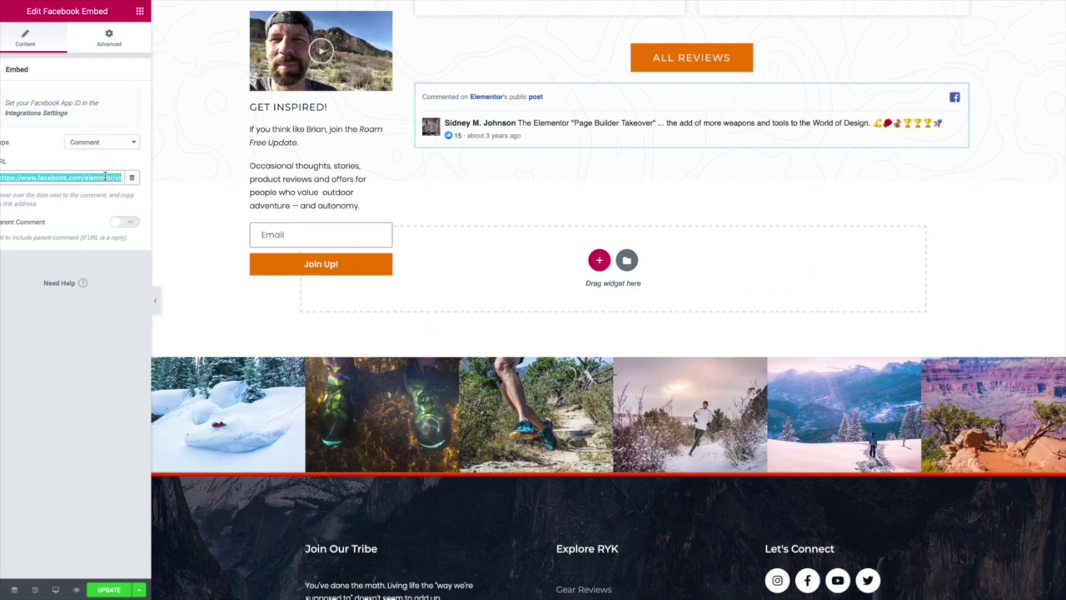
{"action": "key", "text": "ctrl+v"}
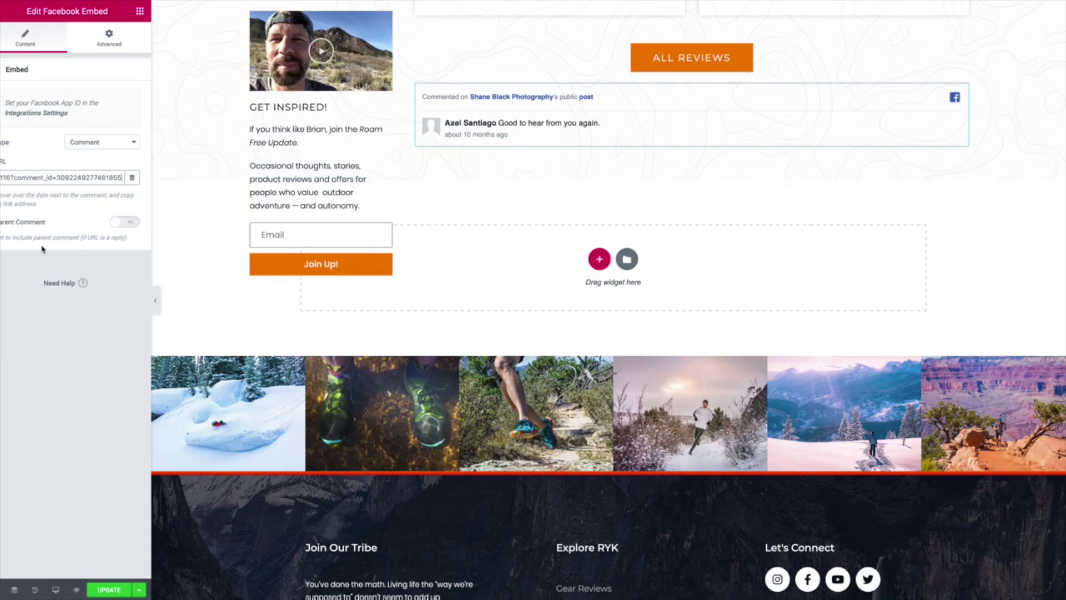
{"action": "left_click", "coordinate": [129, 222]}
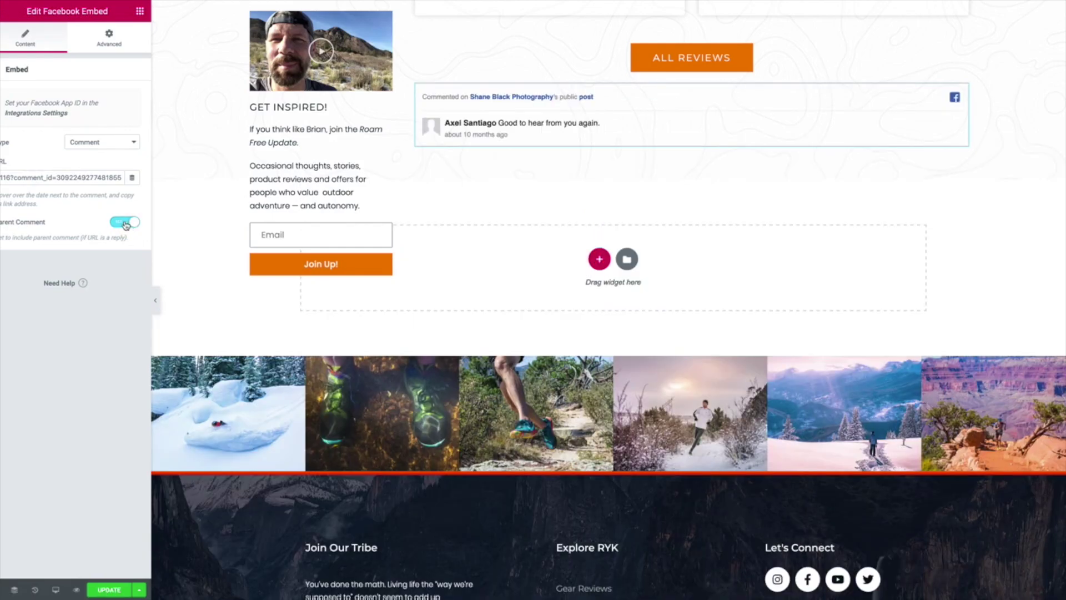
{"action": "left_click", "coordinate": [126, 223]}
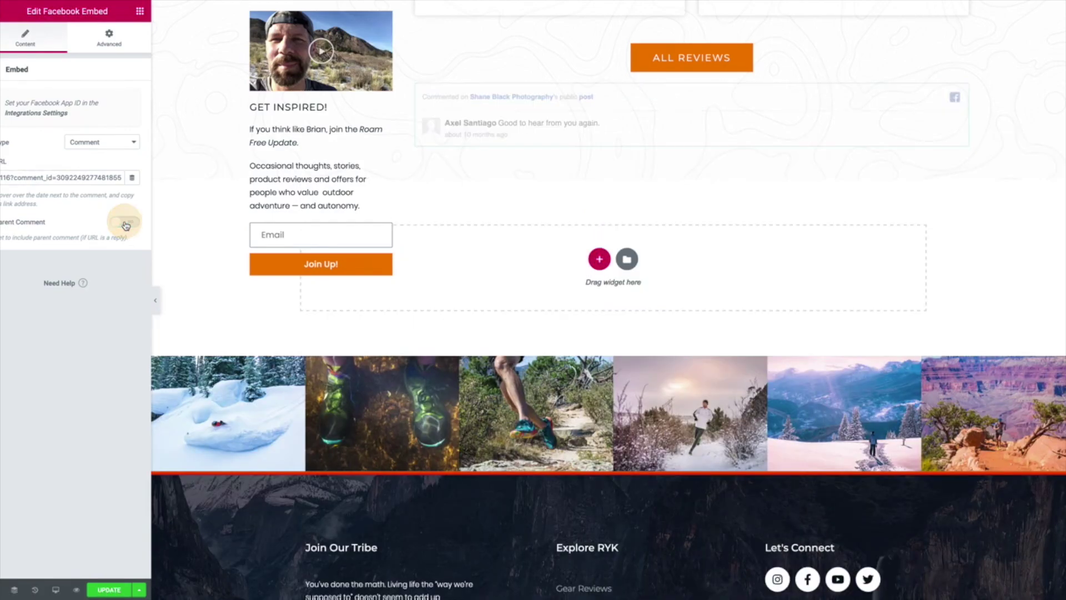
Step: Delete the Facebook Embed widget below the All Reviews button
{"action": "right_click", "coordinate": [804, 105]}
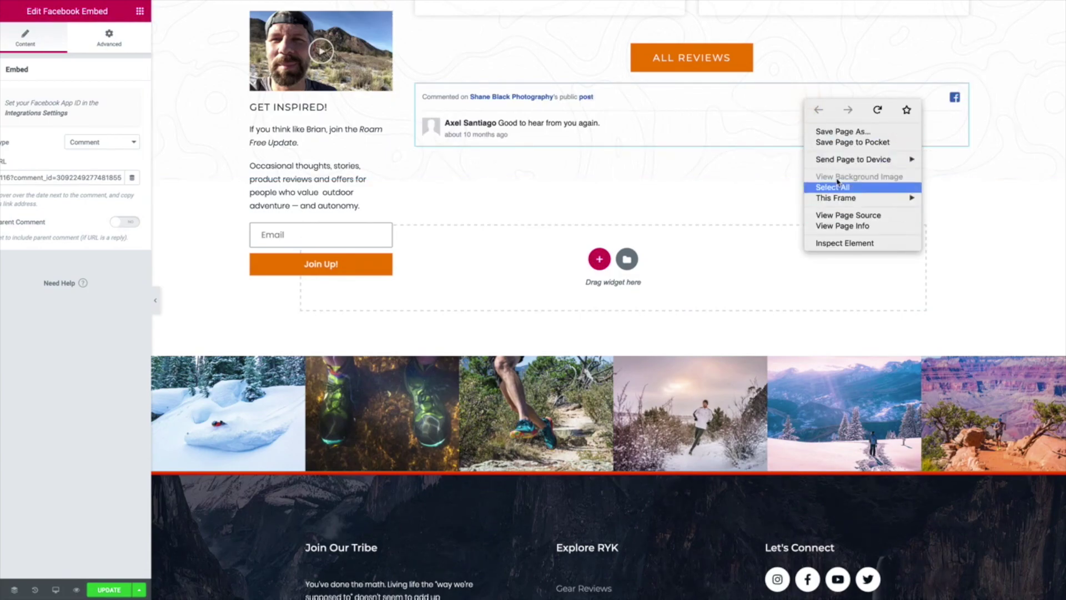
{"action": "mouse_move", "coordinate": [852, 161]}
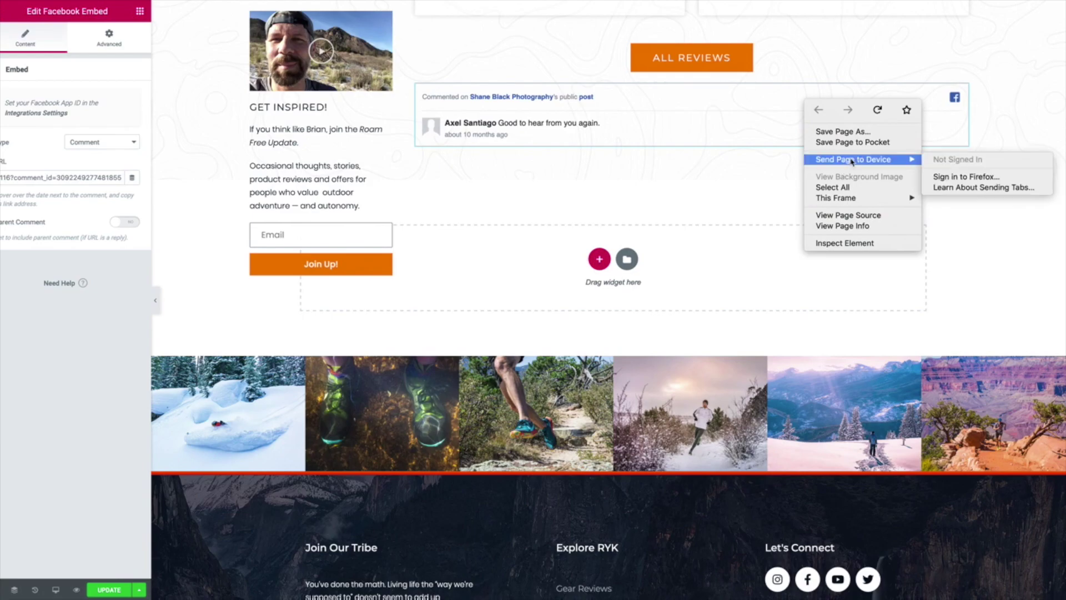
{"action": "left_click", "coordinate": [996, 115]}
{"action": "right_click", "coordinate": [964, 90]}
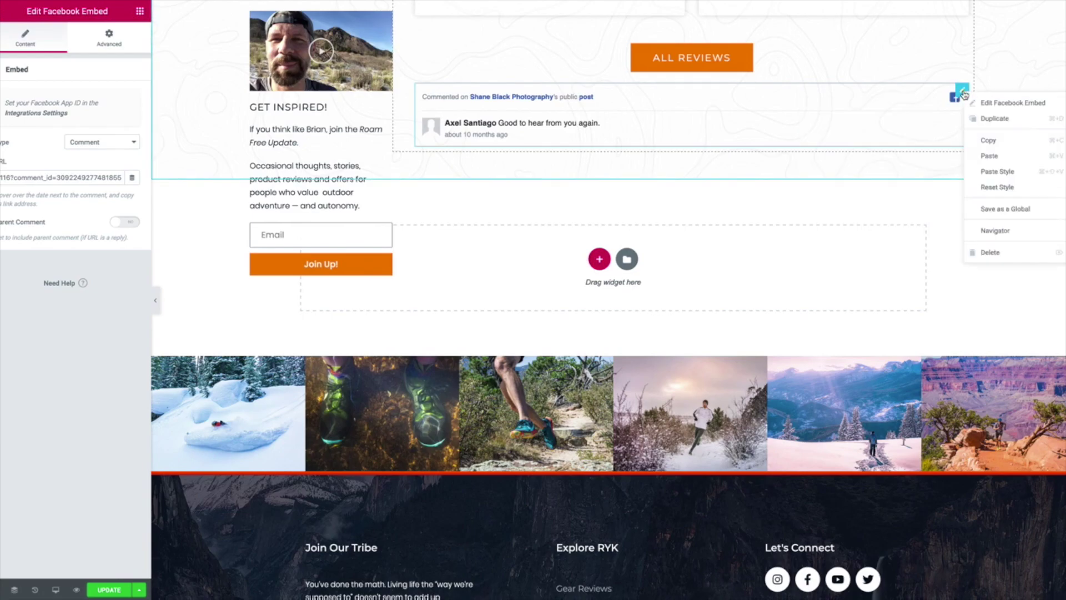
{"action": "left_click", "coordinate": [983, 251]}
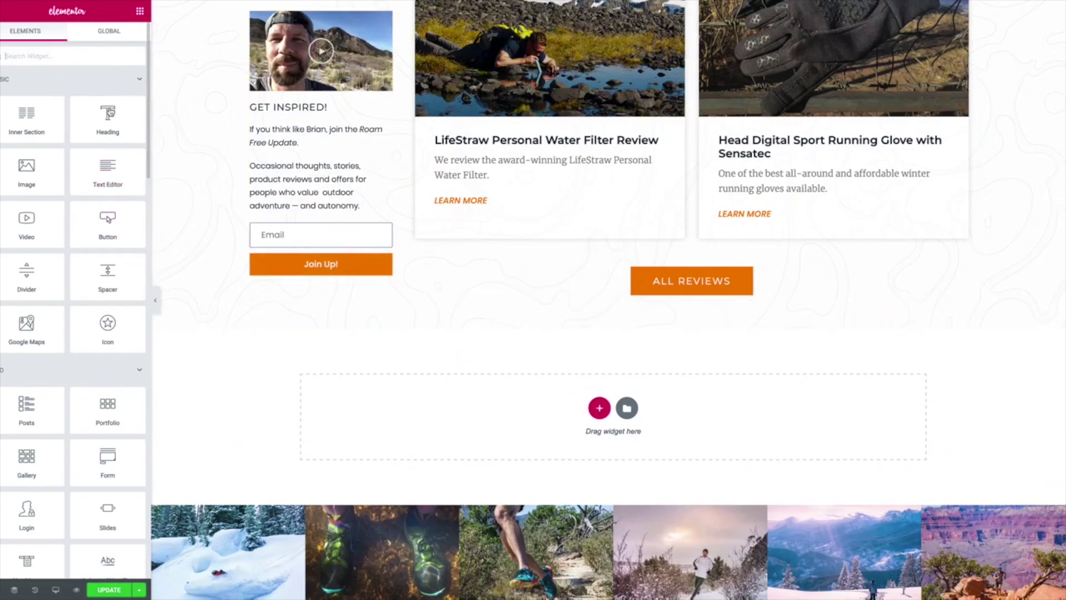
Step: Add a Facebook Page widget below the All Reviews button
{"action": "scroll", "coordinate": [86, 223], "scroll_direction": "down", "scroll_amount": 15}
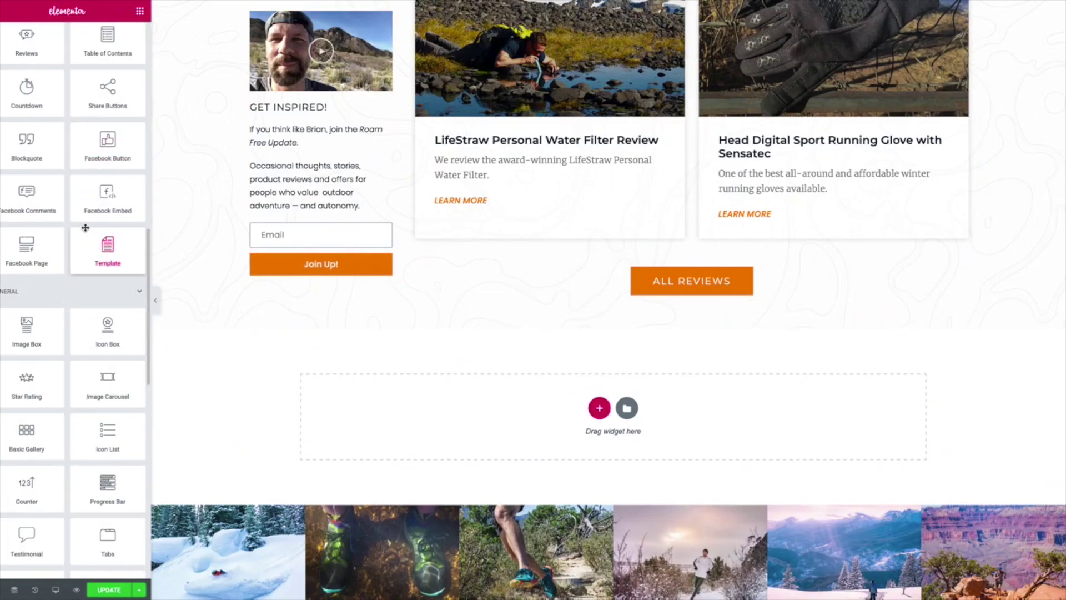
{"action": "left_click_drag", "start_coordinate": [27, 244], "coordinate": [620, 284]}
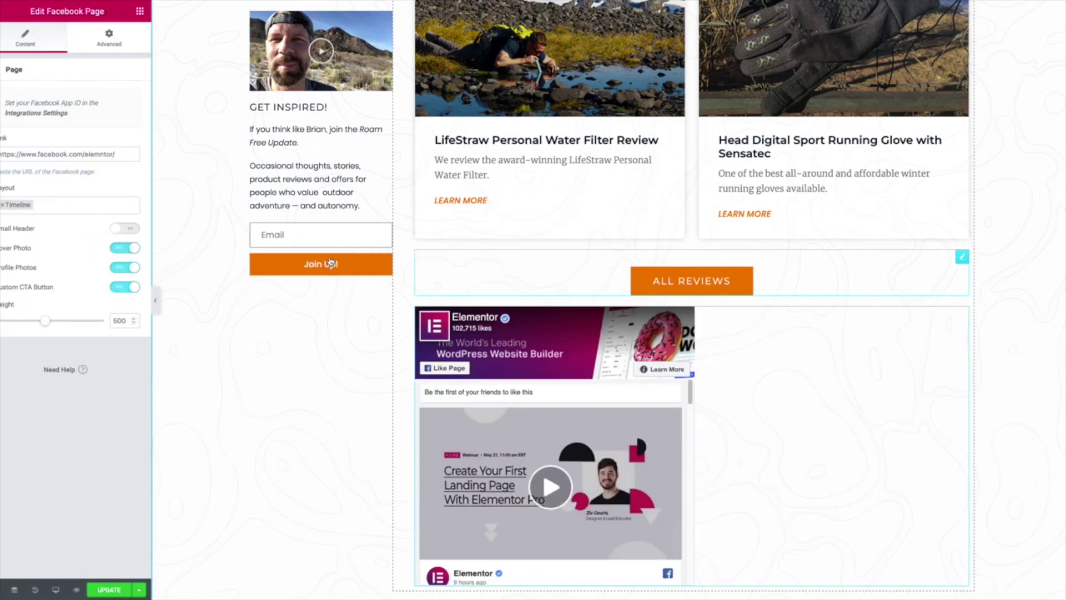
Step: Replace the Facebook Page widget's link with the address of the Shane Black Photography page copied from Facebook
{"action": "left_click_drag", "start_coordinate": [123, 154], "coordinate": [12, 154]}
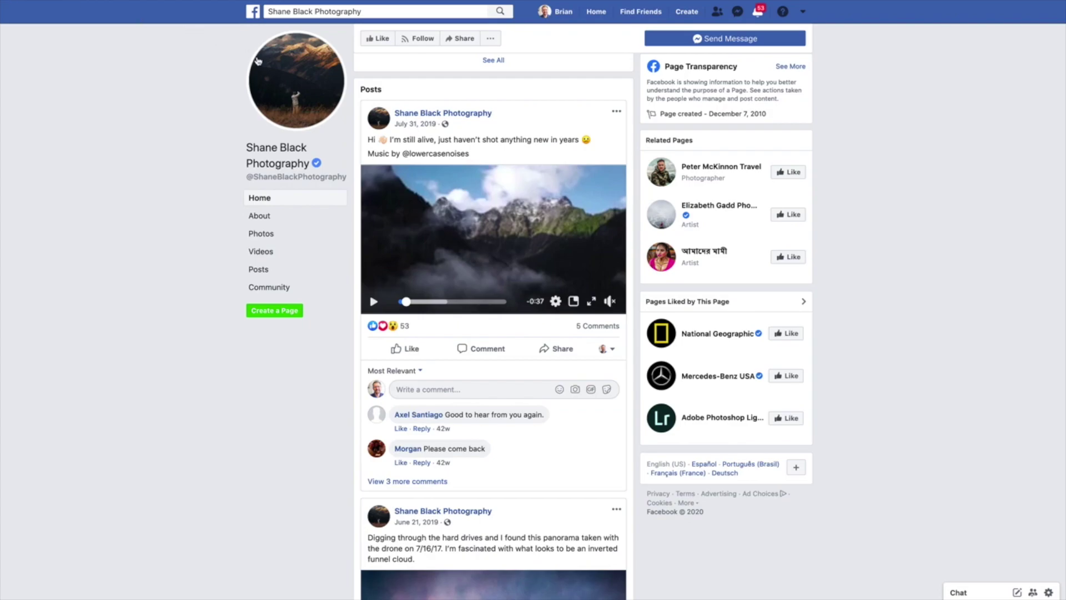
{"action": "left_click", "coordinate": [303, 1]}
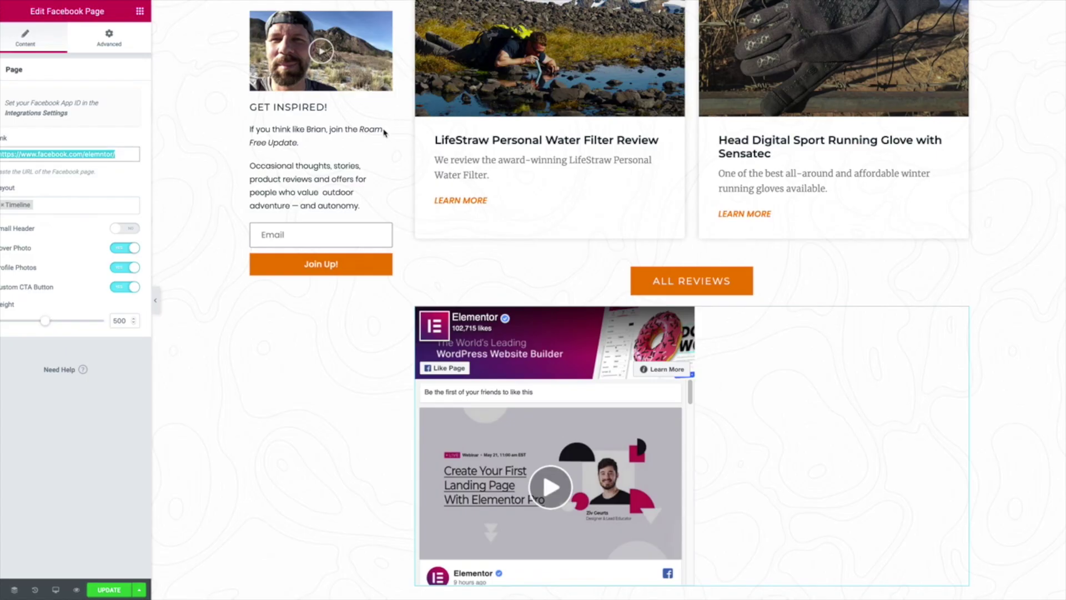
{"action": "triple_click", "coordinate": [128, 154]}
{"action": "key", "text": "super+v"}
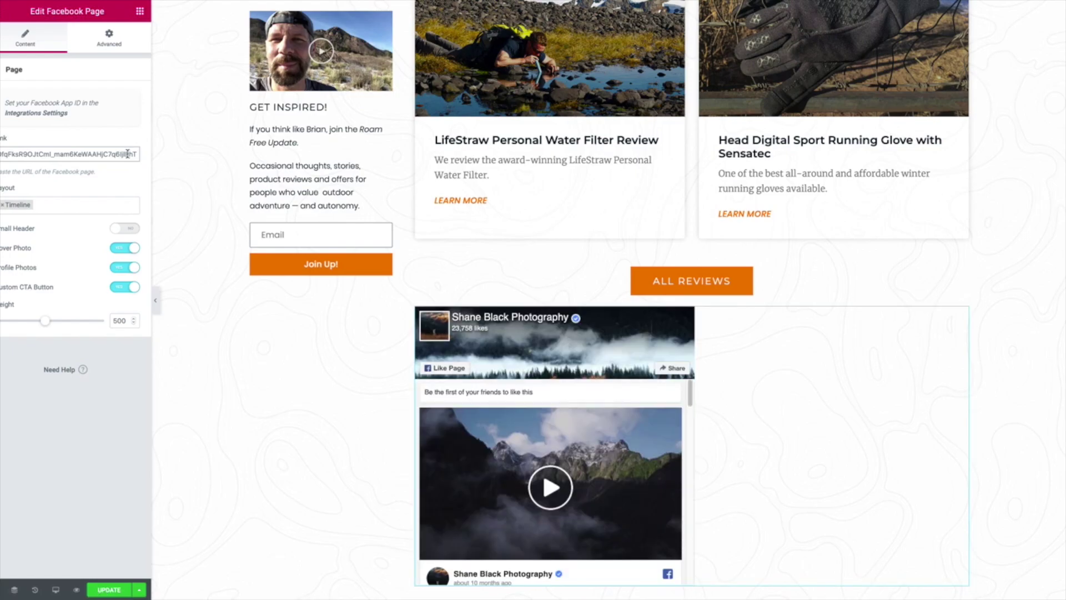
{"action": "scroll", "coordinate": [161, 219], "scroll_direction": "down", "scroll_amount": 2}
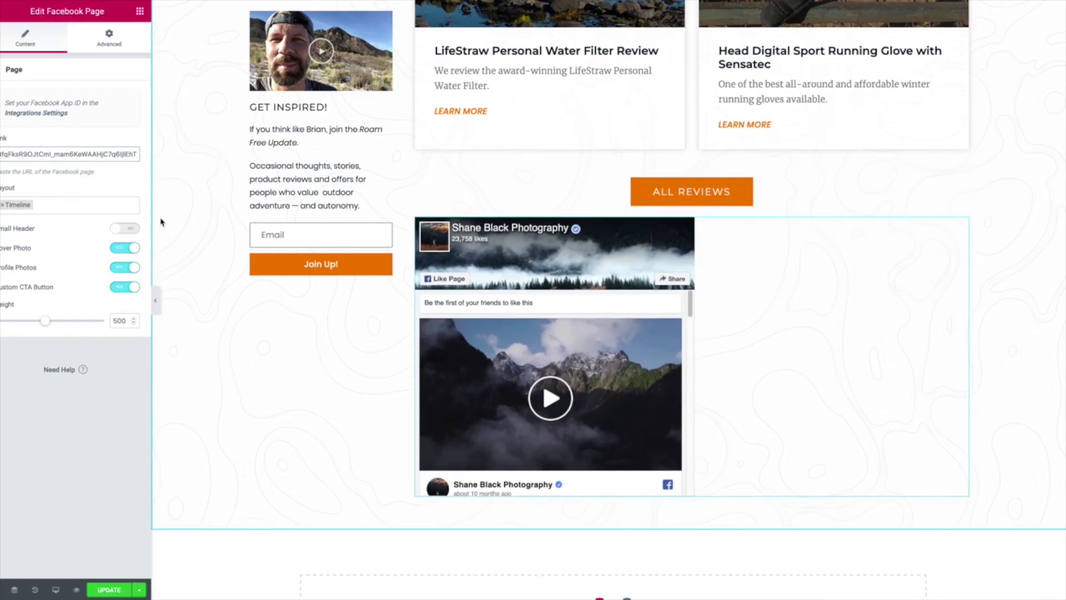
Step: Try the Facebook Page widget's Small Header option on and off, and turn off its Cover Photo and Profile Photos
{"action": "left_click", "coordinate": [131, 231]}
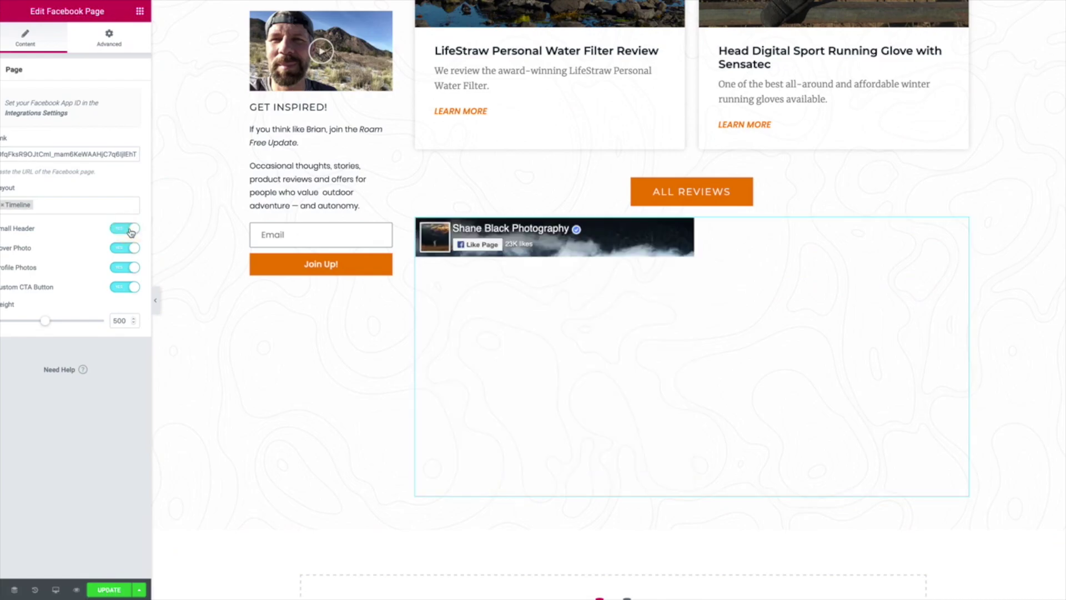
{"action": "left_click", "coordinate": [127, 231]}
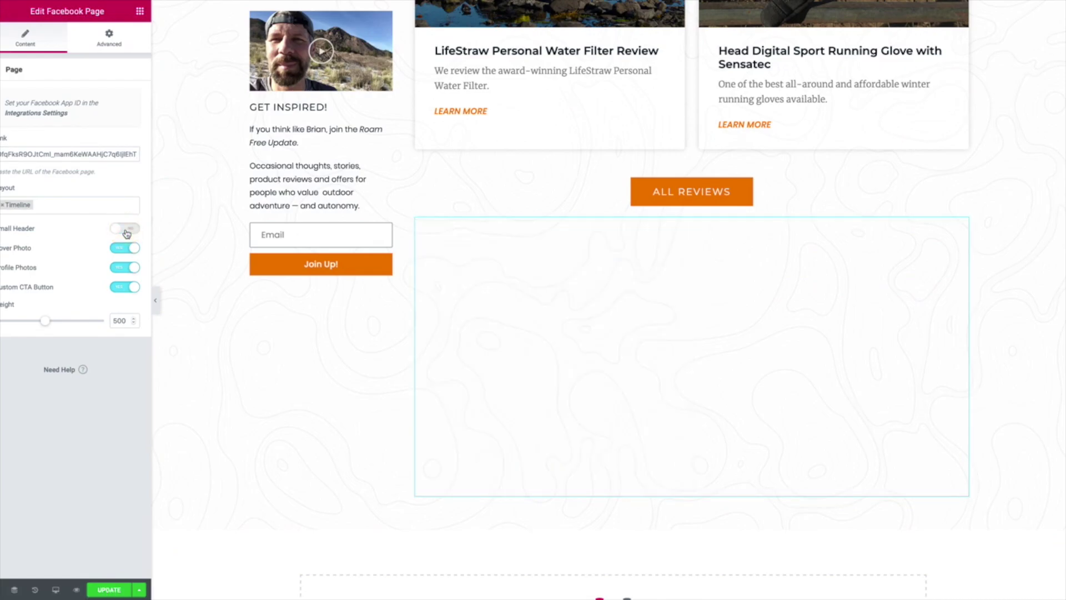
{"action": "left_click", "coordinate": [126, 250]}
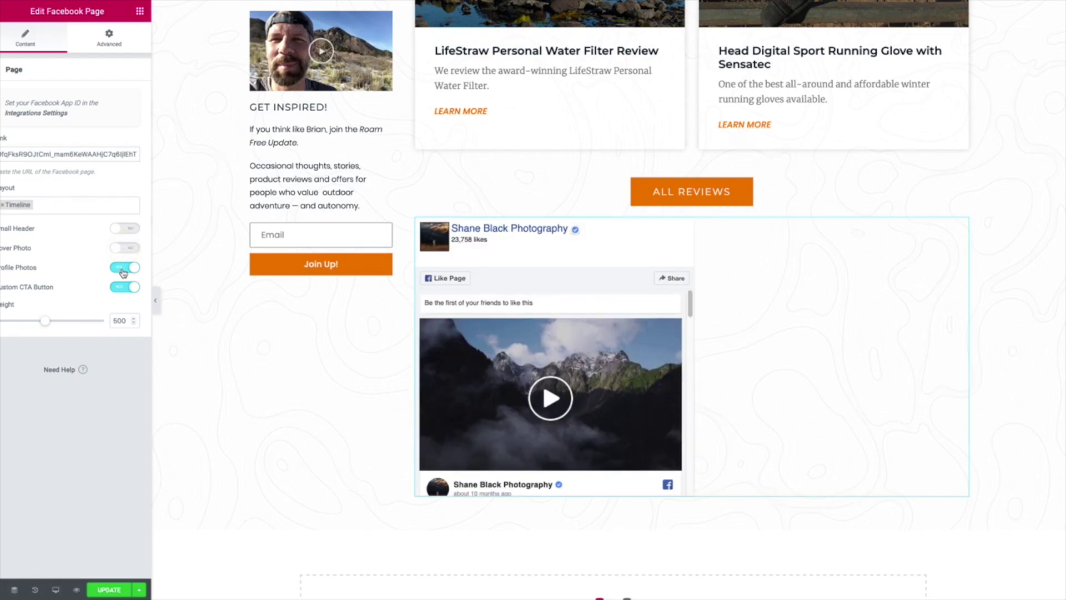
{"action": "left_click", "coordinate": [124, 270]}
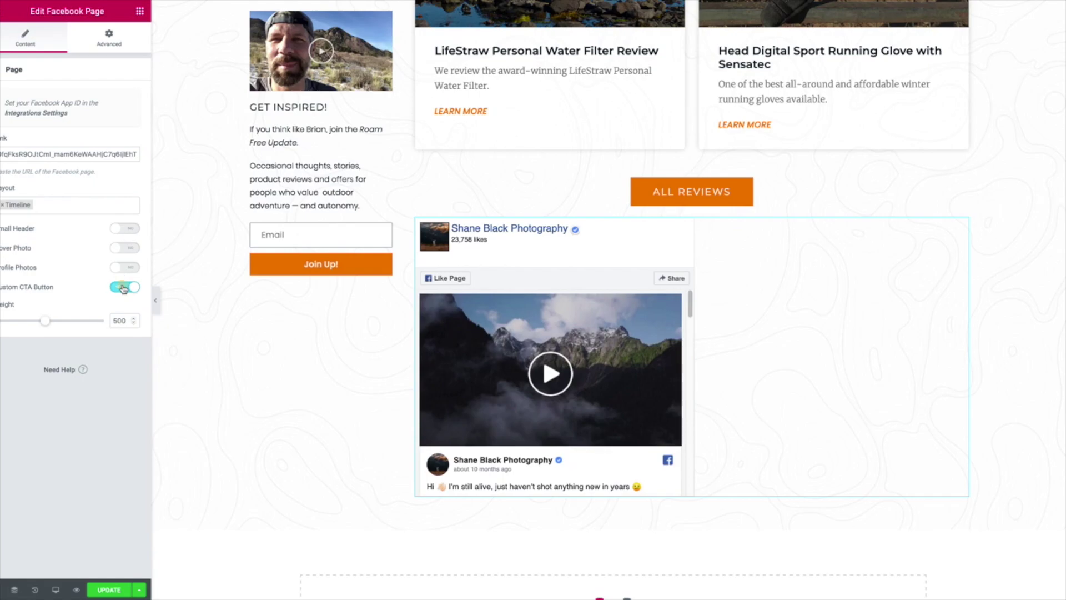
Step: Try the Facebook Page widget's Custom CTA Button option off and on, leaving it on
{"action": "left_click", "coordinate": [123, 287]}
{"action": "left_click", "coordinate": [123, 287]}
{"action": "left_click", "coordinate": [124, 287]}
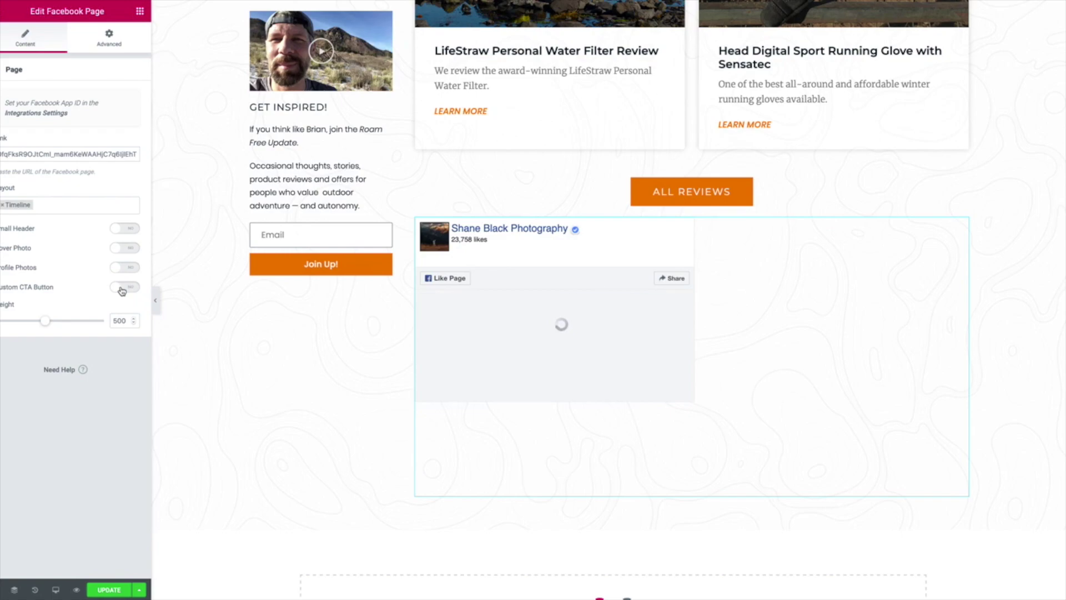
{"action": "left_click", "coordinate": [122, 288]}
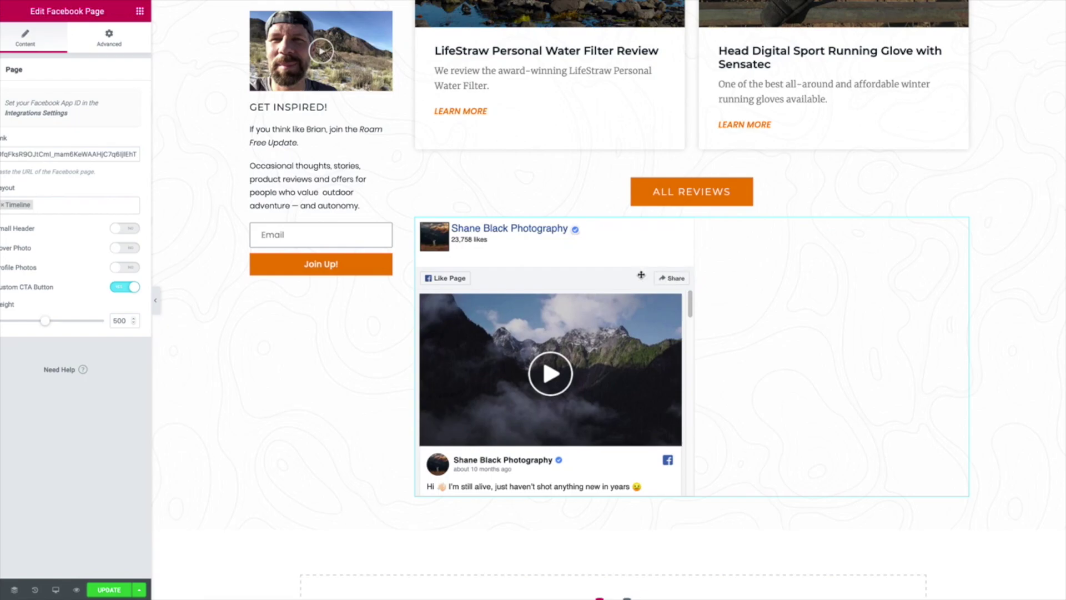
{"action": "left_click", "coordinate": [118, 288]}
{"action": "left_click", "coordinate": [118, 287]}
Step: Add Events to the Facebook Page widget's layout and show the events in the page preview
{"action": "scroll", "coordinate": [631, 368], "scroll_direction": "down", "scroll_amount": 5}
{"action": "left_click", "coordinate": [53, 205]}
{"action": "left_click", "coordinate": [51, 233]}
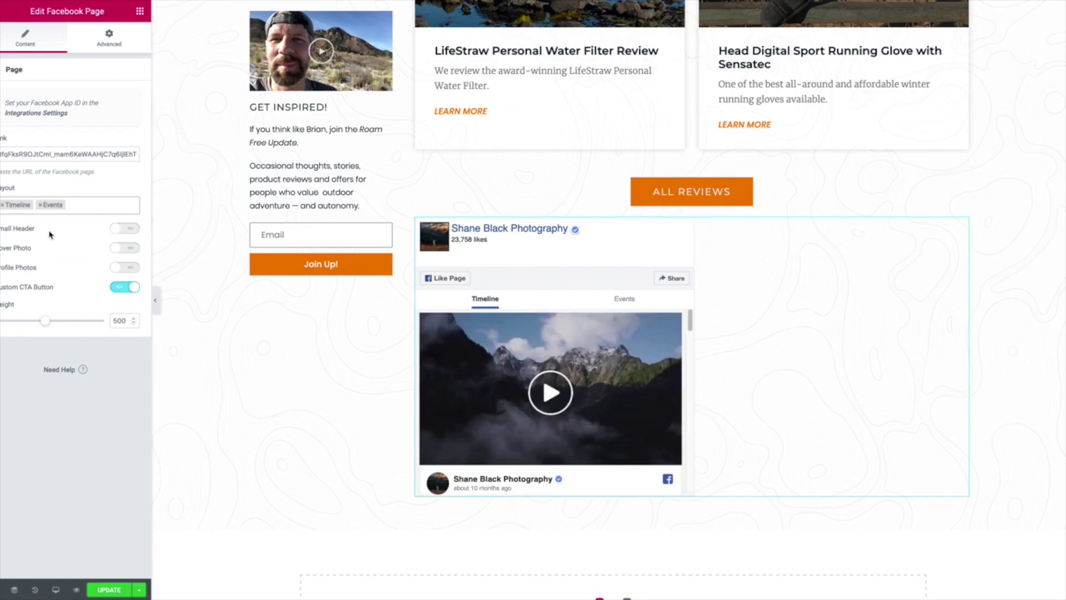
{"action": "left_click", "coordinate": [611, 298]}
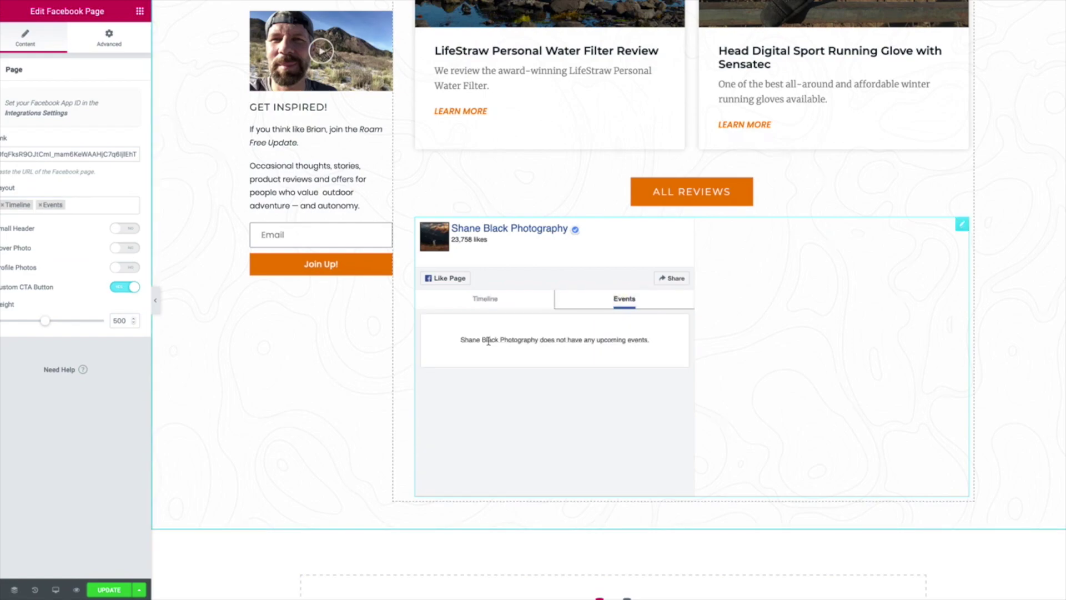
Step: Add Messages to the widget's layout, show the messages in the preview, and return it to the timeline
{"action": "left_click", "coordinate": [94, 206]}
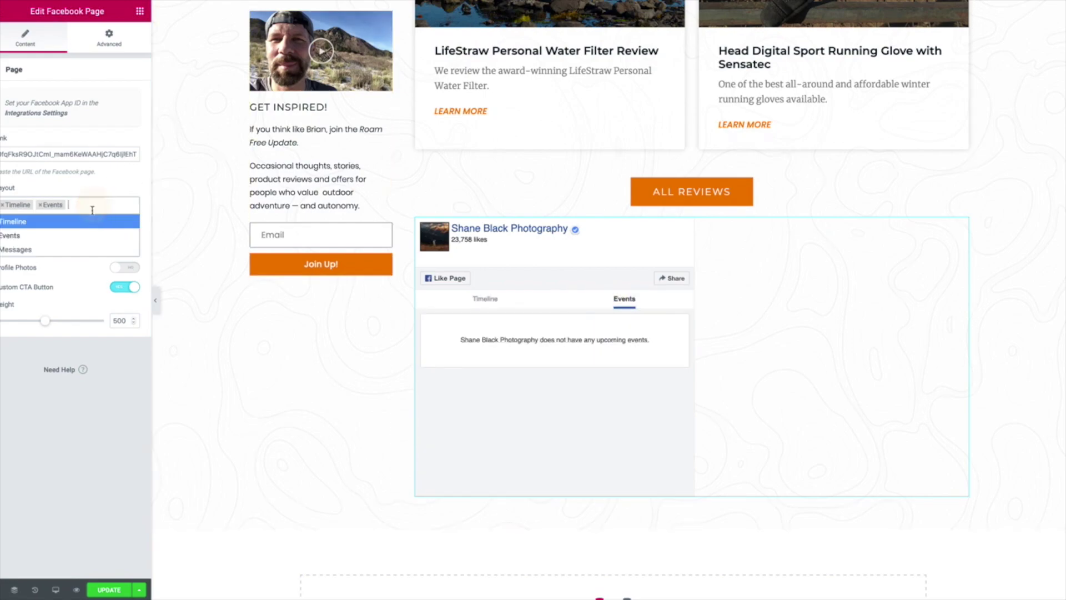
{"action": "left_click", "coordinate": [55, 247]}
{"action": "left_click", "coordinate": [640, 301]}
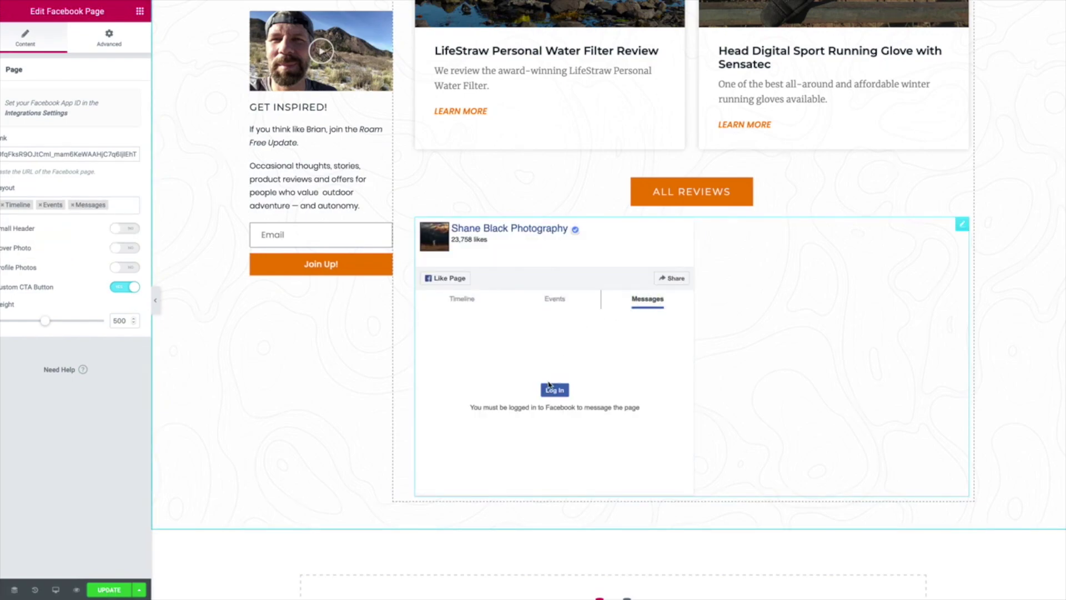
{"action": "left_click", "coordinate": [524, 305]}
{"action": "left_click", "coordinate": [484, 300]}
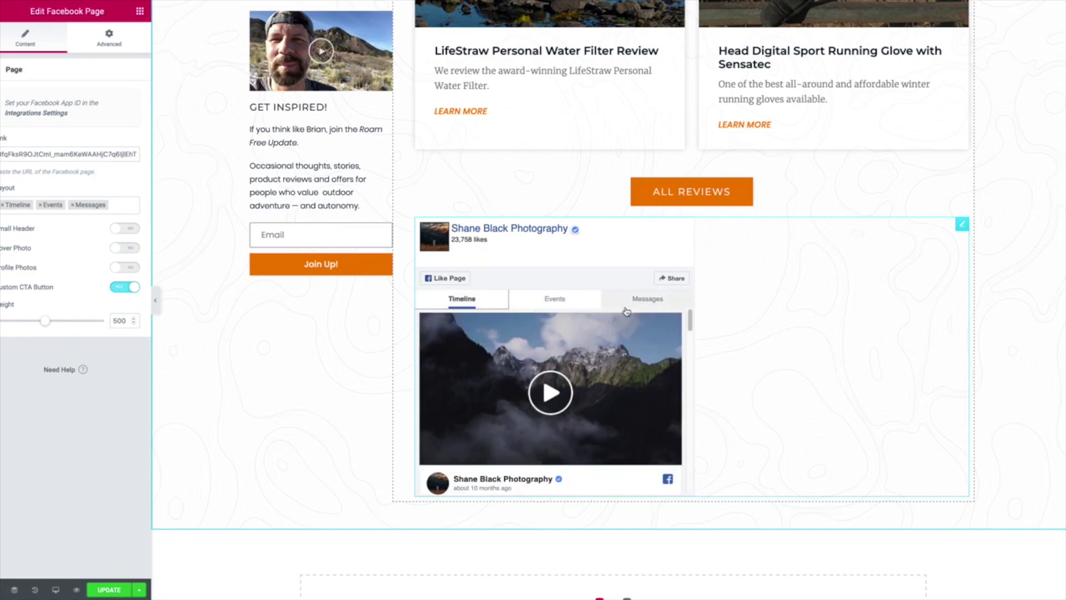
Step: Turn on Profile Photos and Cover Photo for the Facebook Page widget
{"action": "left_click", "coordinate": [126, 268]}
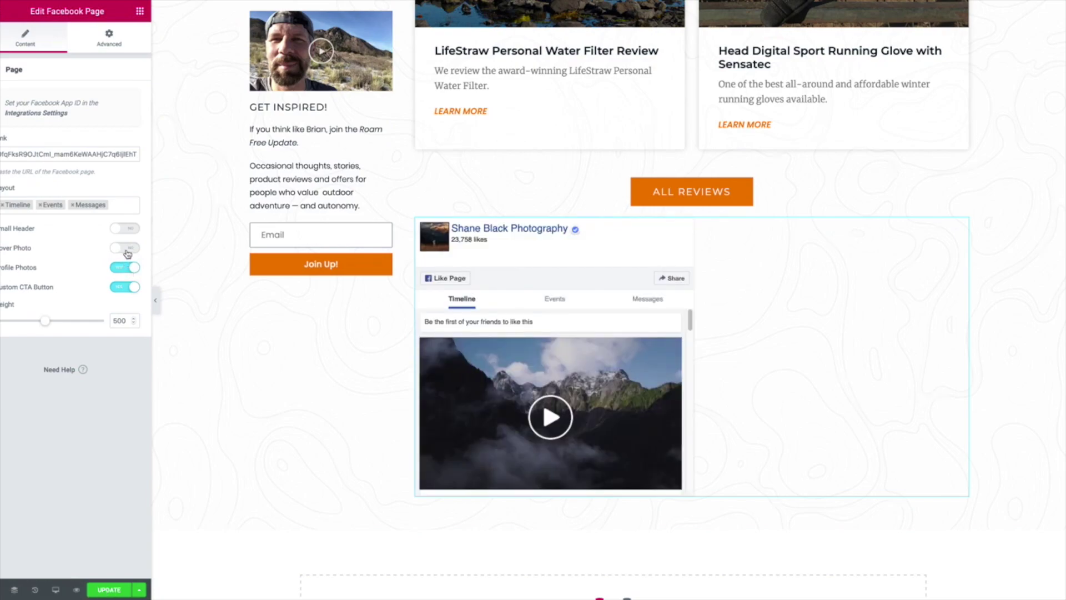
{"action": "left_click", "coordinate": [127, 253]}
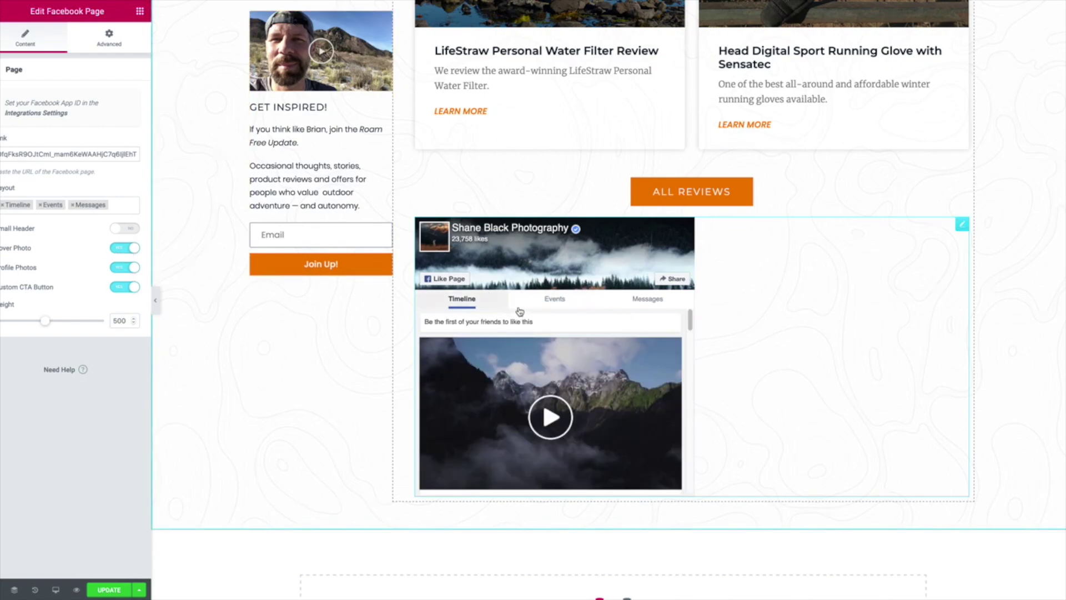
Step: Adjust the height of the Facebook Page widget below the All Reviews button
{"action": "scroll", "coordinate": [844, 328], "scroll_direction": "down", "scroll_amount": 3}
{"action": "scroll", "coordinate": [767, 365], "scroll_direction": "up", "scroll_amount": 4}
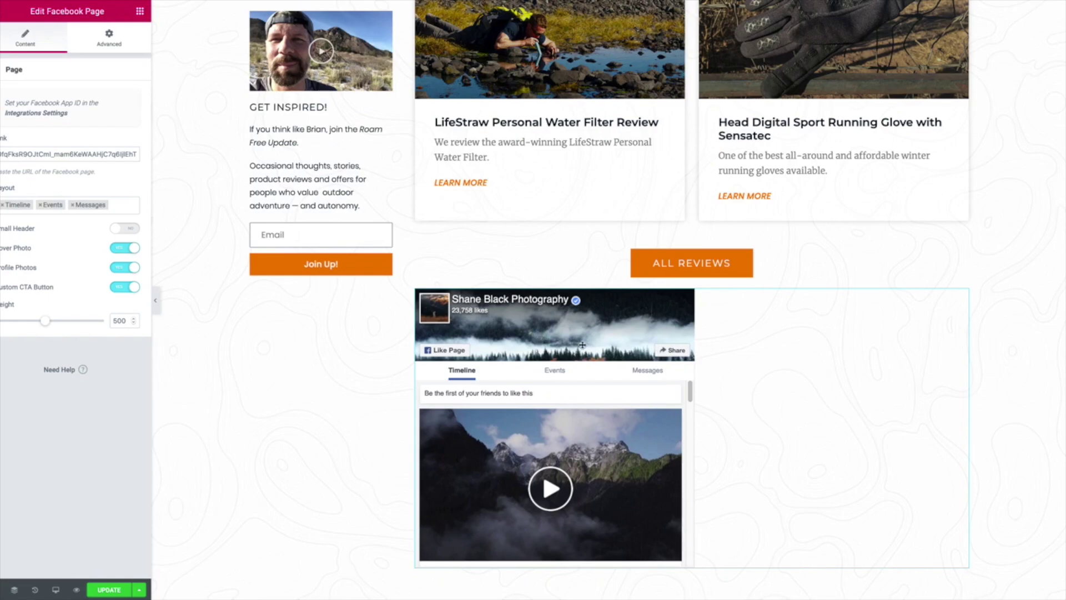
{"action": "scroll", "coordinate": [628, 355], "scroll_direction": "down", "scroll_amount": 2}
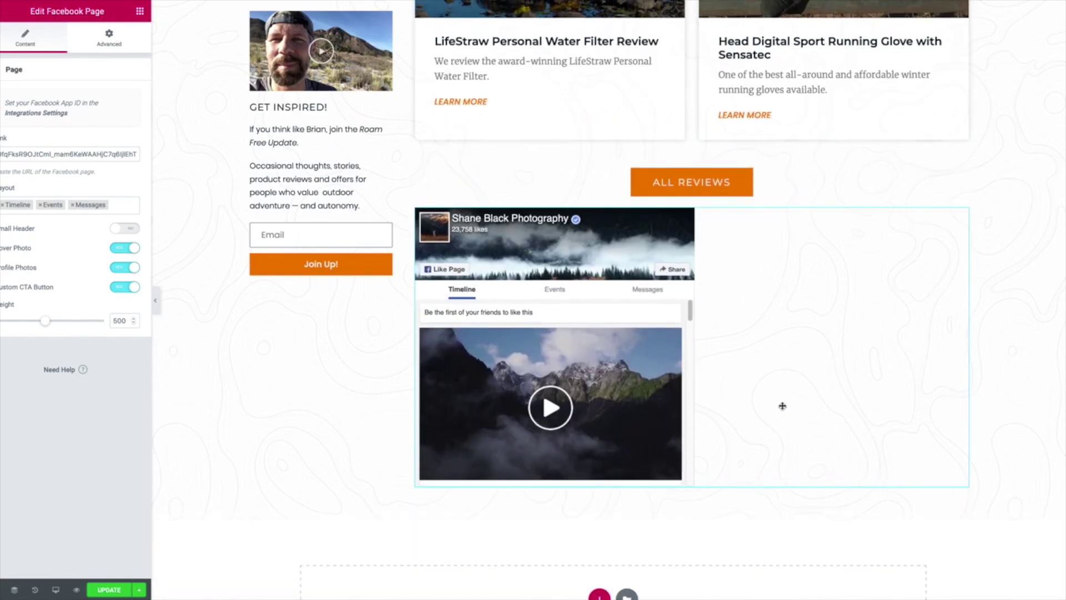
{"action": "scroll", "coordinate": [782, 406], "scroll_direction": "up", "scroll_amount": 2}
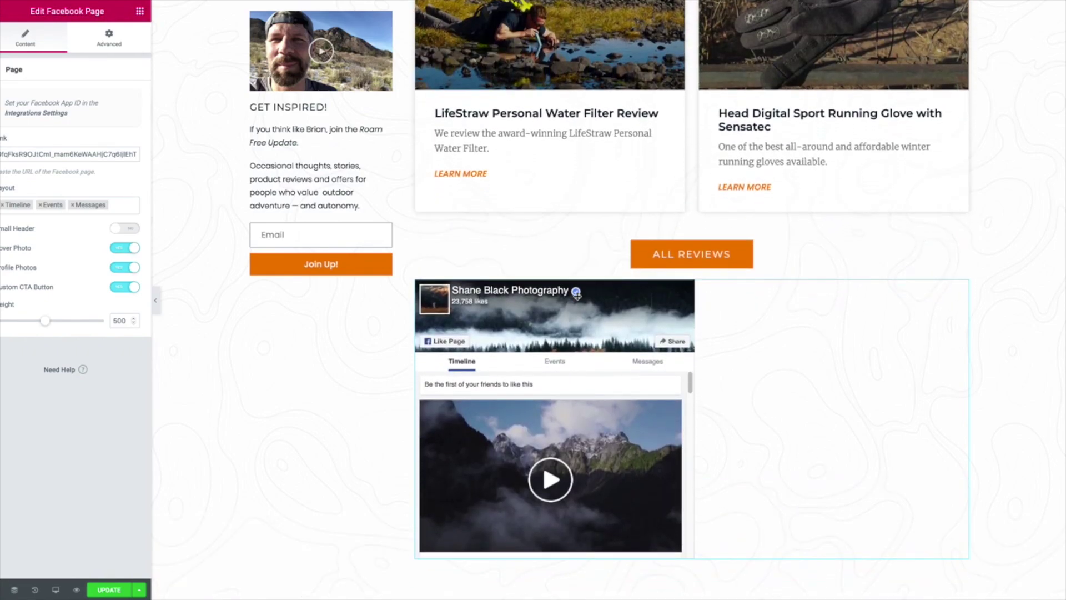
{"action": "left_click", "coordinate": [52, 321]}
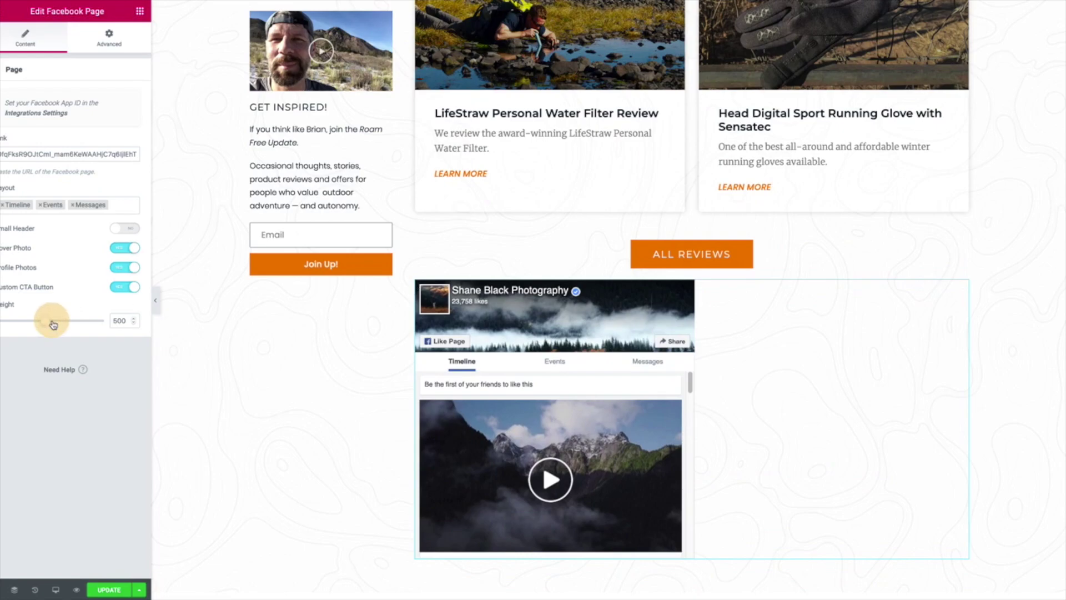